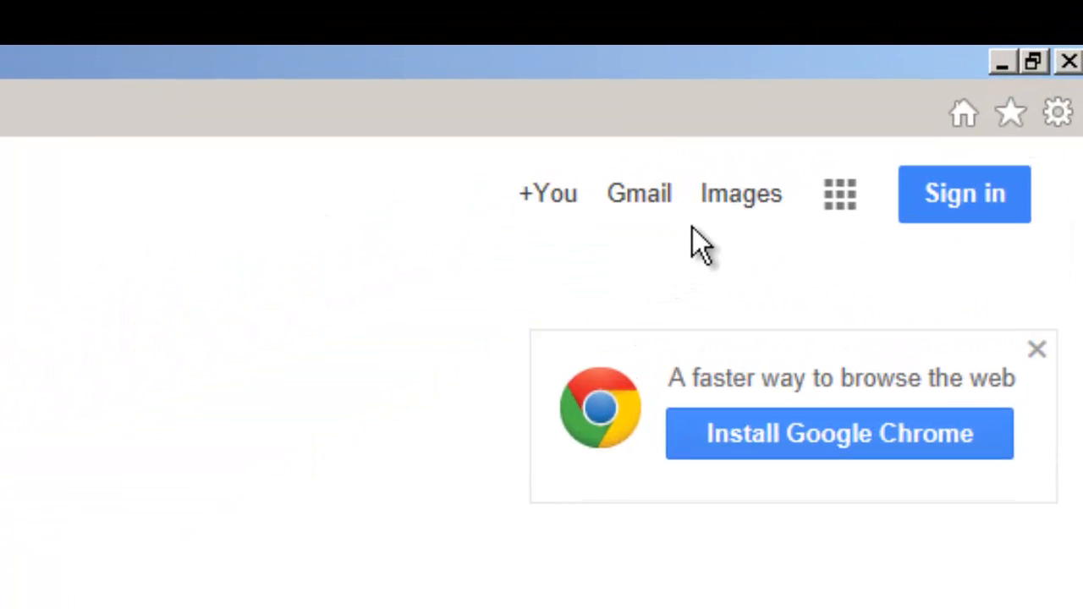
# - Search Google Images for "maryland crab flag"
pyautogui.click(745, 203)
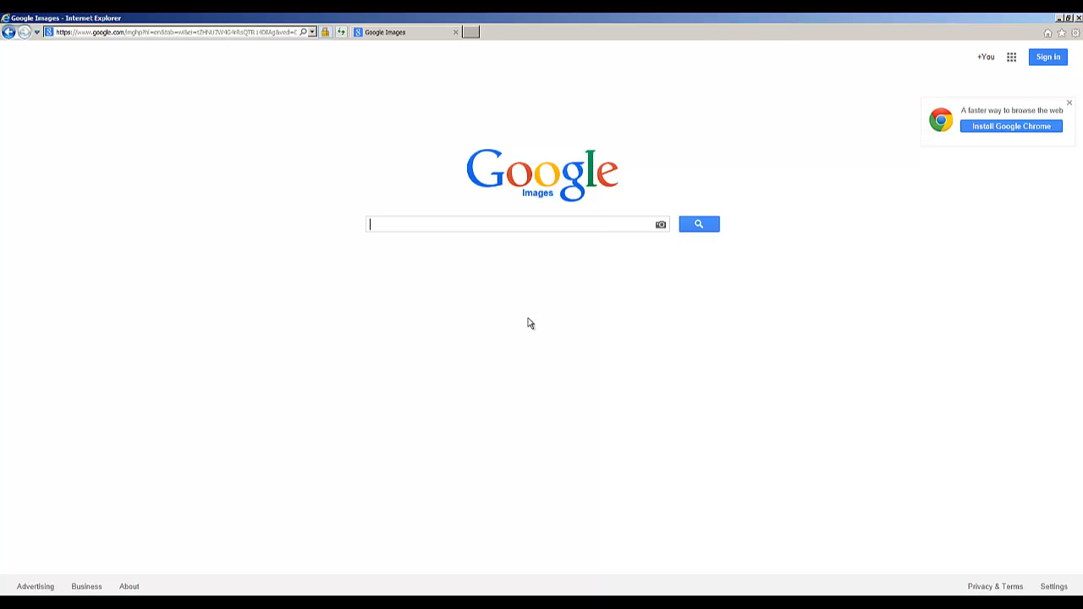
pyautogui.write('mar')
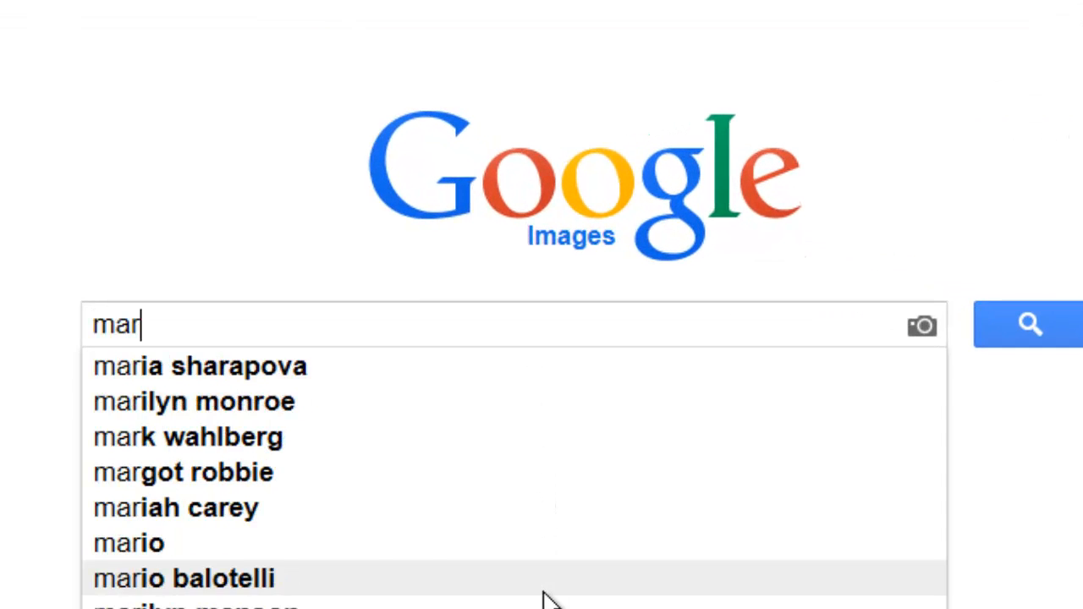
pyautogui.write('yland ')
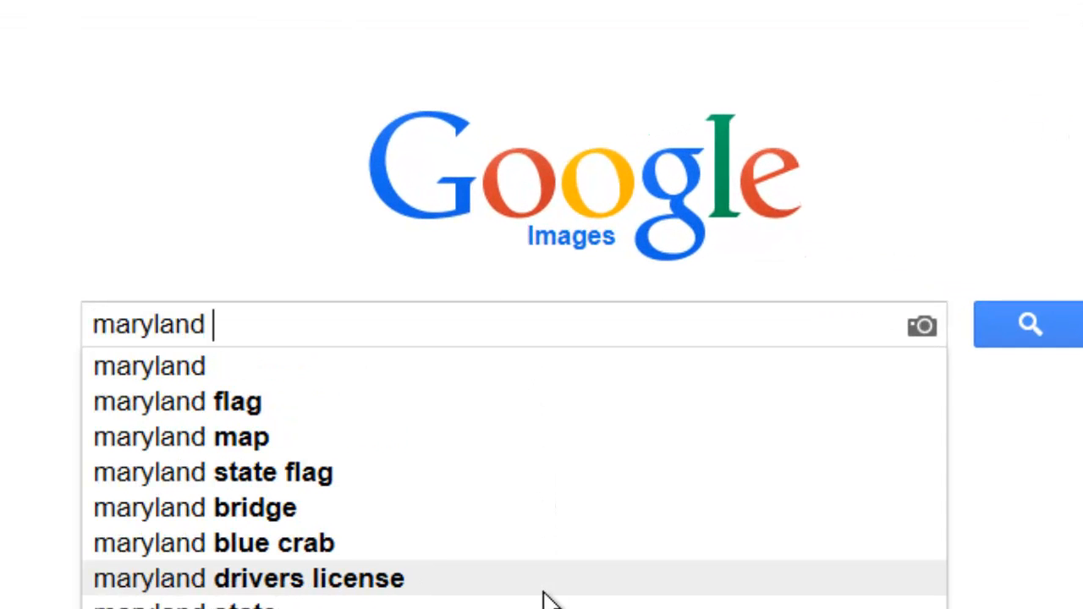
pyautogui.write('crab f')
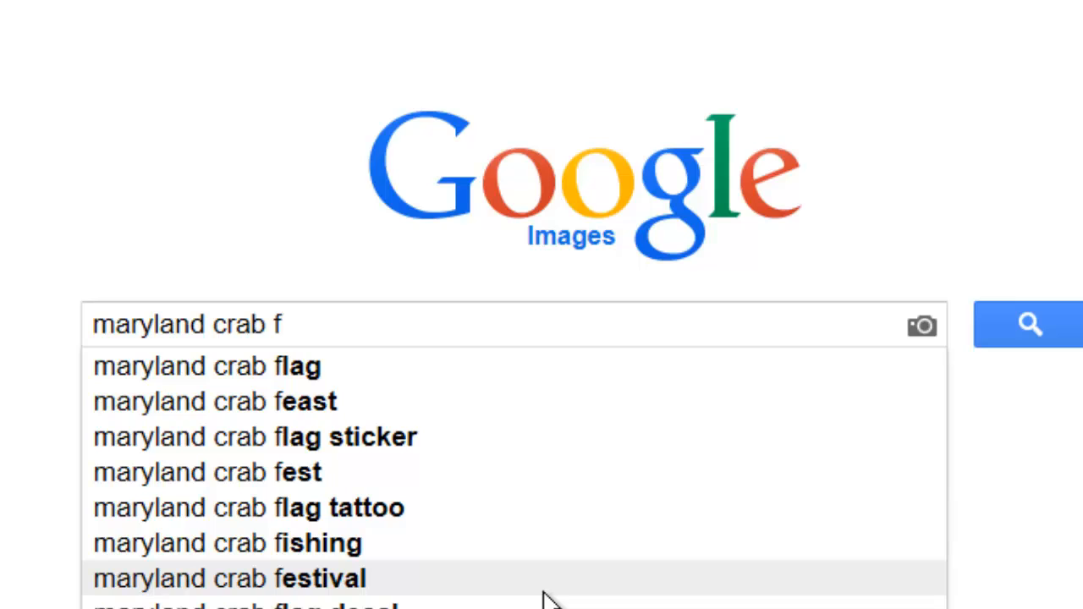
pyautogui.write('lag')
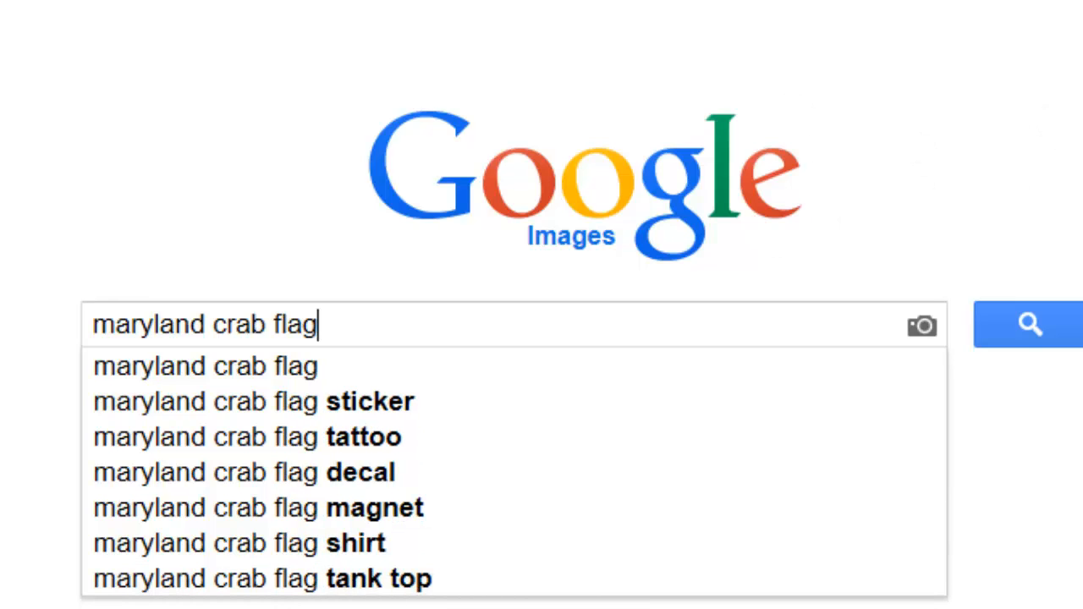
pyautogui.click(1035, 330)
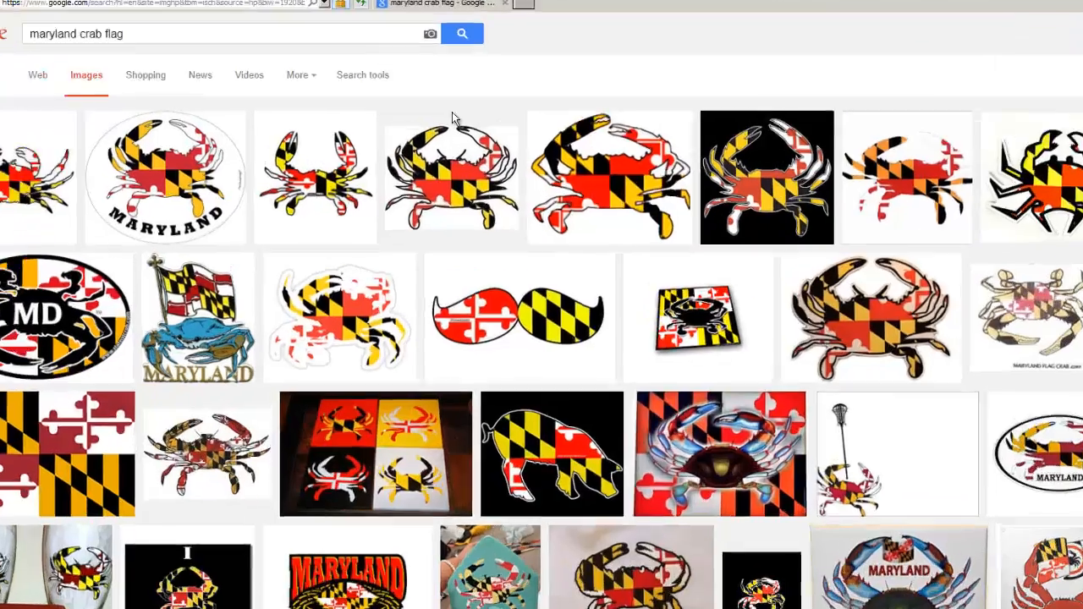
# - Browse the crab flag results, filter them to large images, and open the image type filter
pyautogui.moveTo(298, 166)
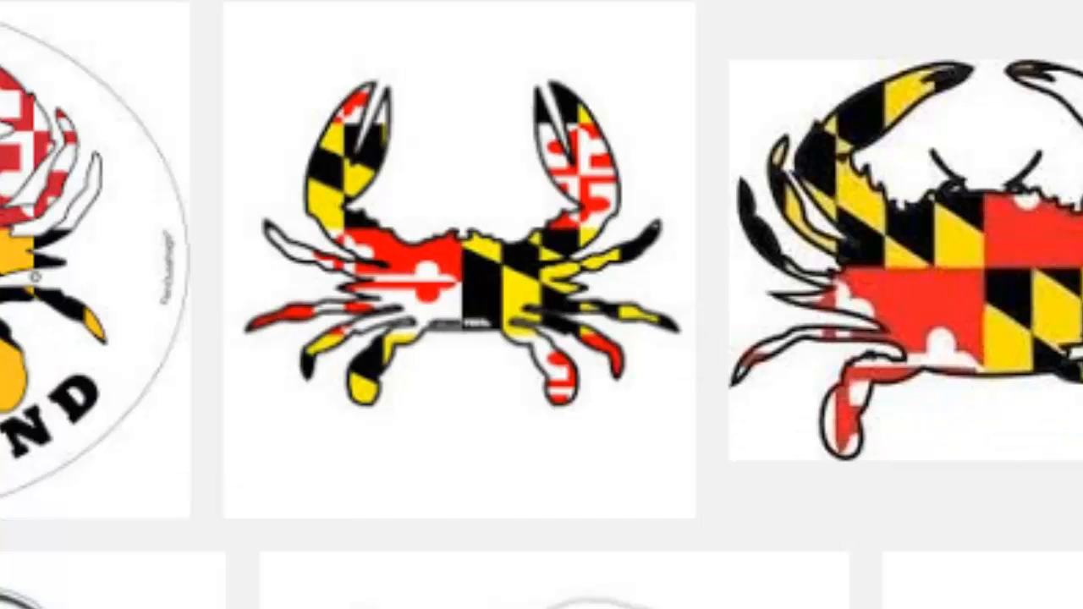
pyautogui.moveTo(431, 225)
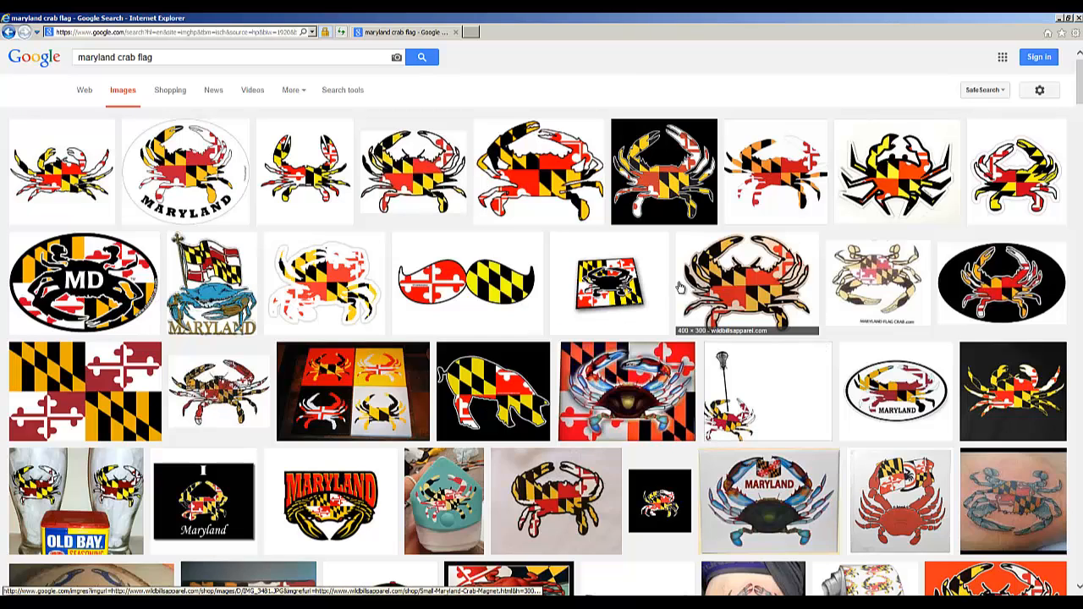
pyautogui.scroll(-4, 680, 288)
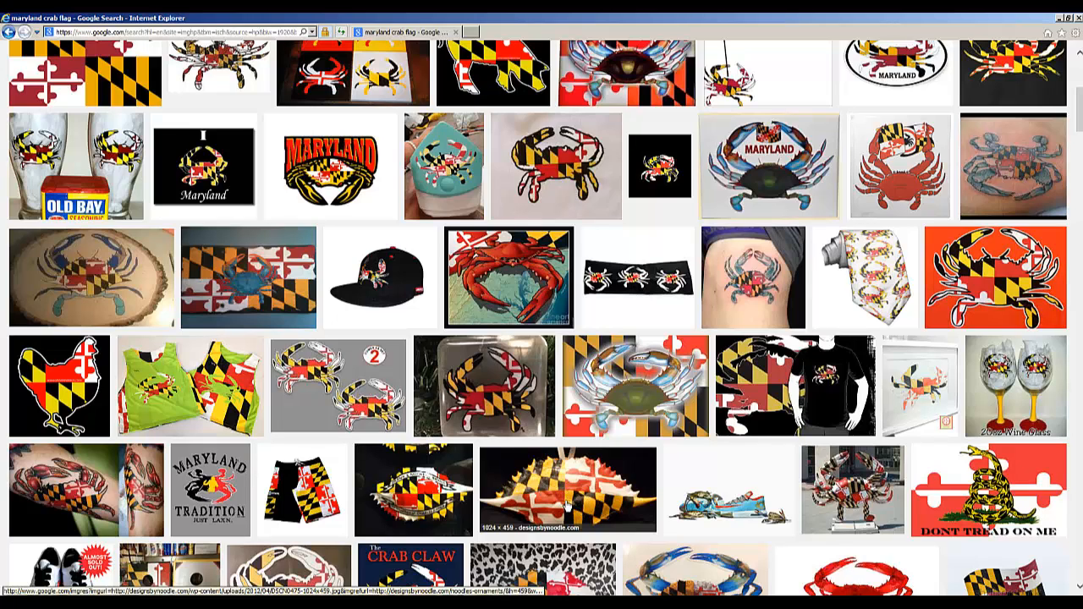
pyautogui.scroll(4, 565, 505)
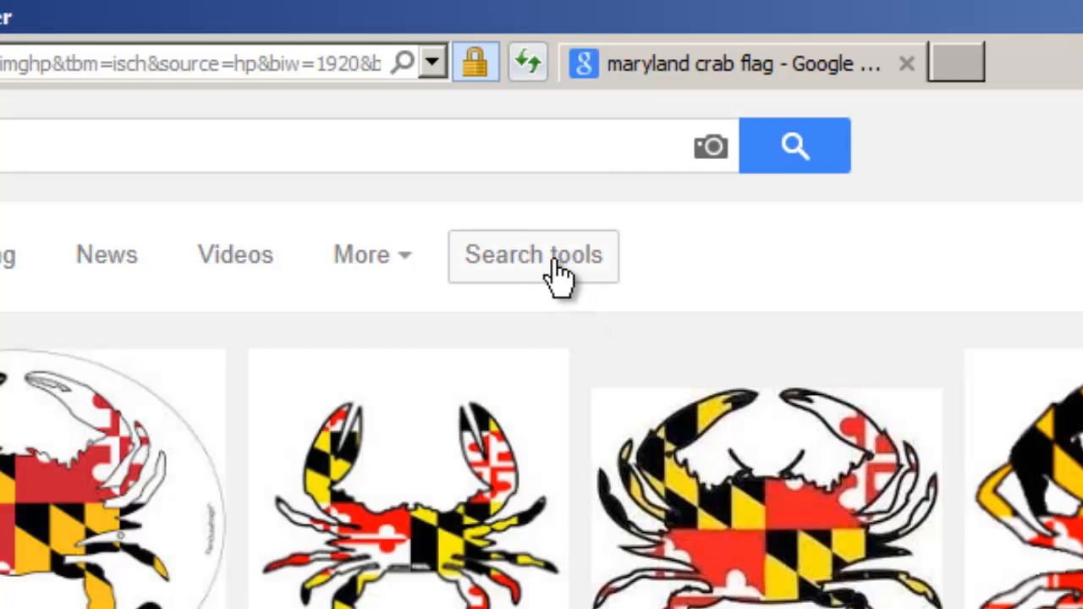
pyautogui.click(552, 263)
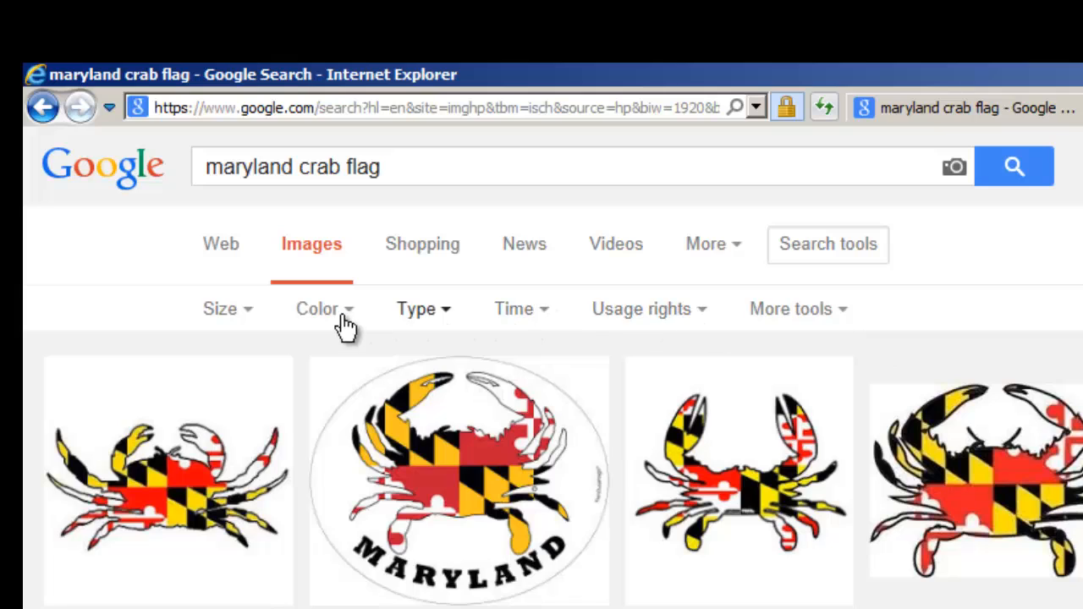
pyautogui.click(234, 320)
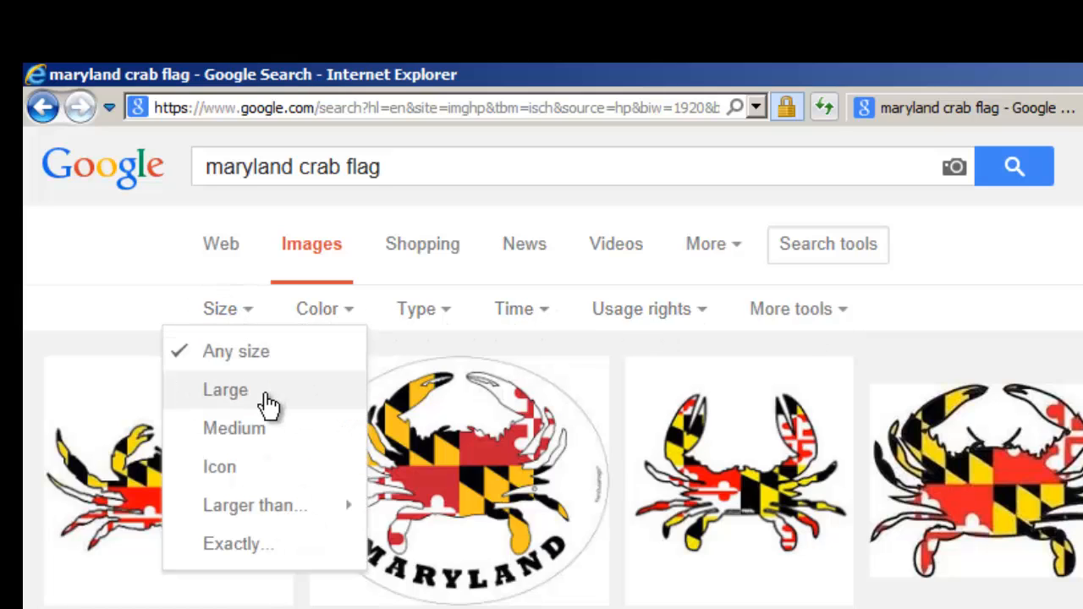
pyautogui.click(262, 405)
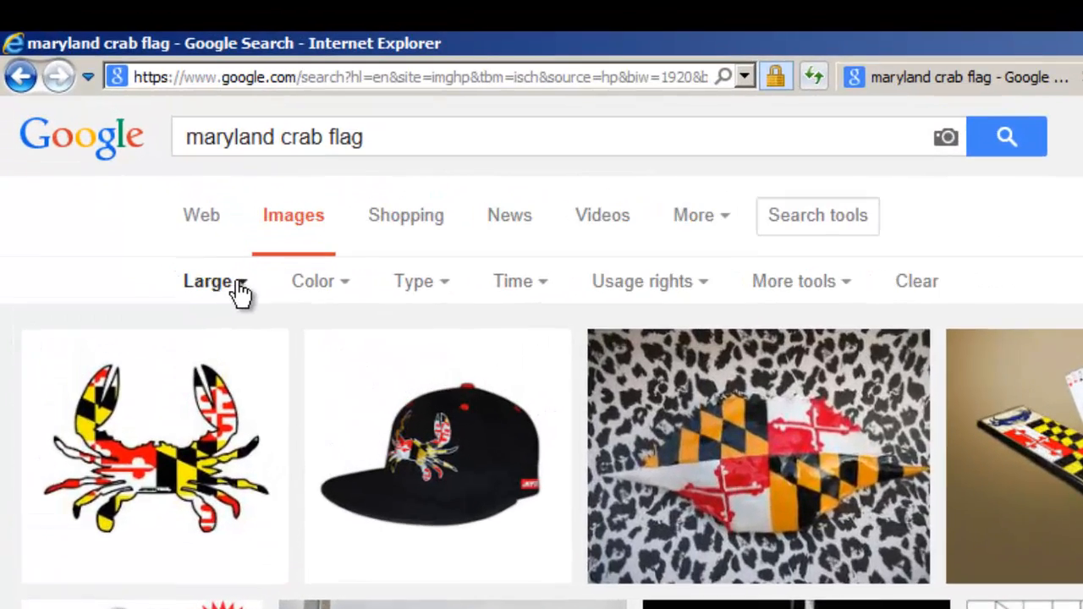
pyautogui.click(432, 287)
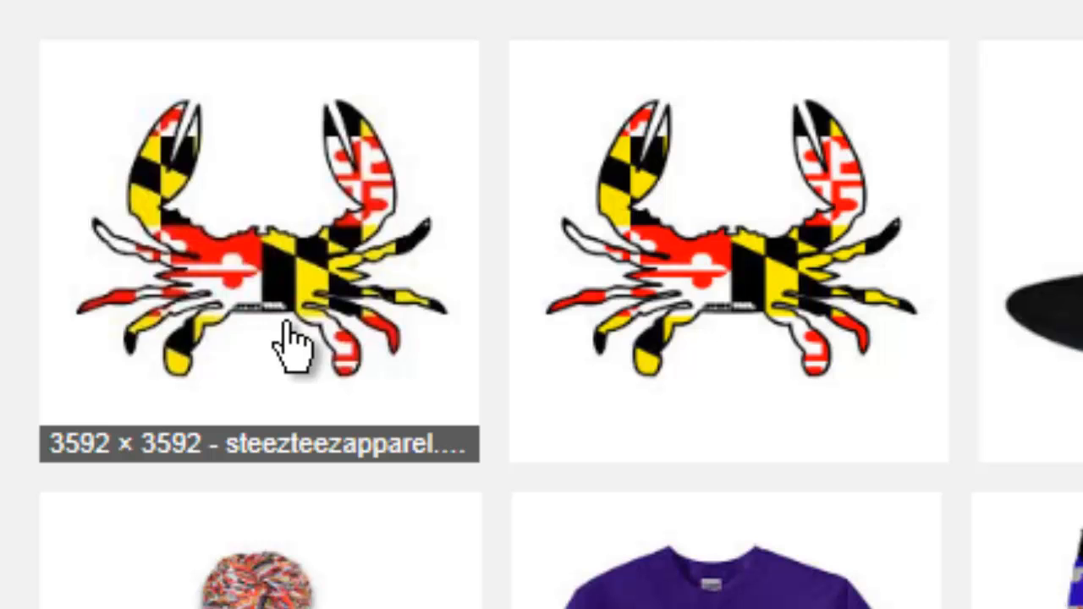
# - Open the 3592 × 3592 crab sticker image from steezteezapparel.com on its own and enlarge it to full size
pyautogui.click(312, 286)
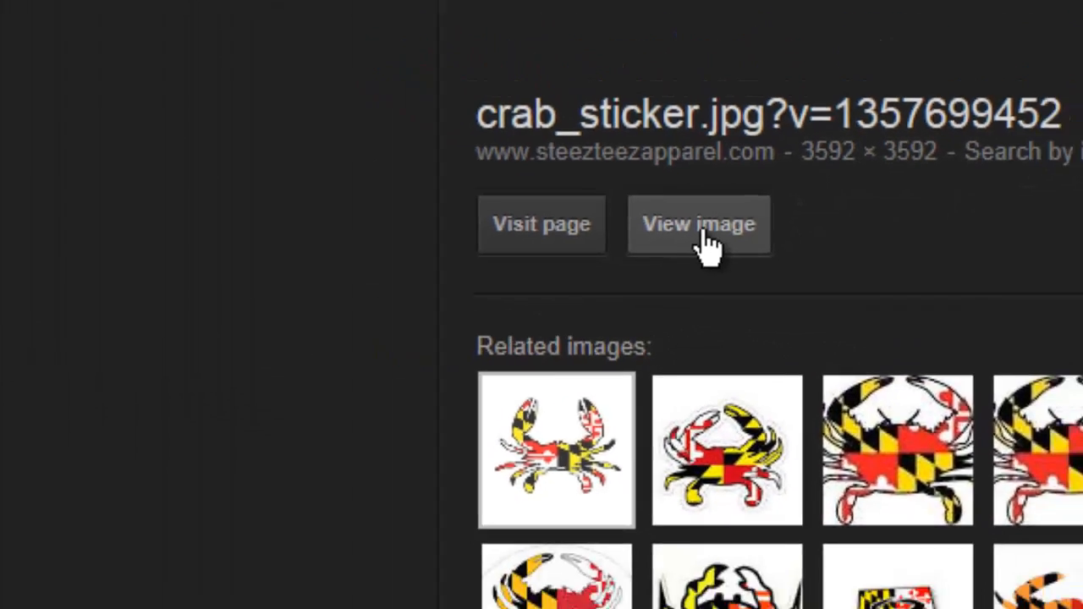
pyautogui.click(660, 211)
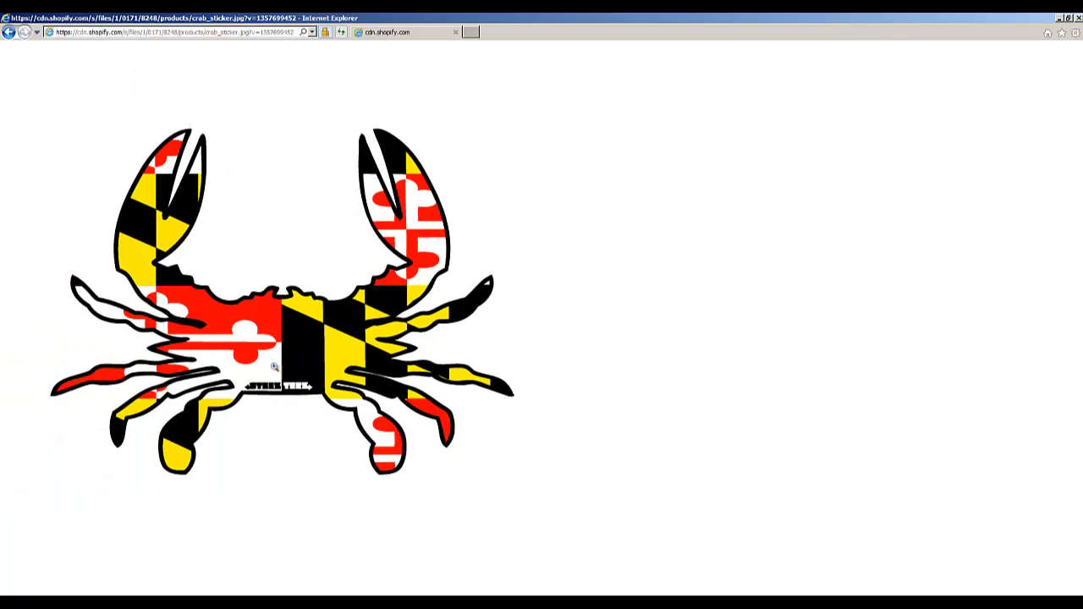
pyautogui.click(291, 317)
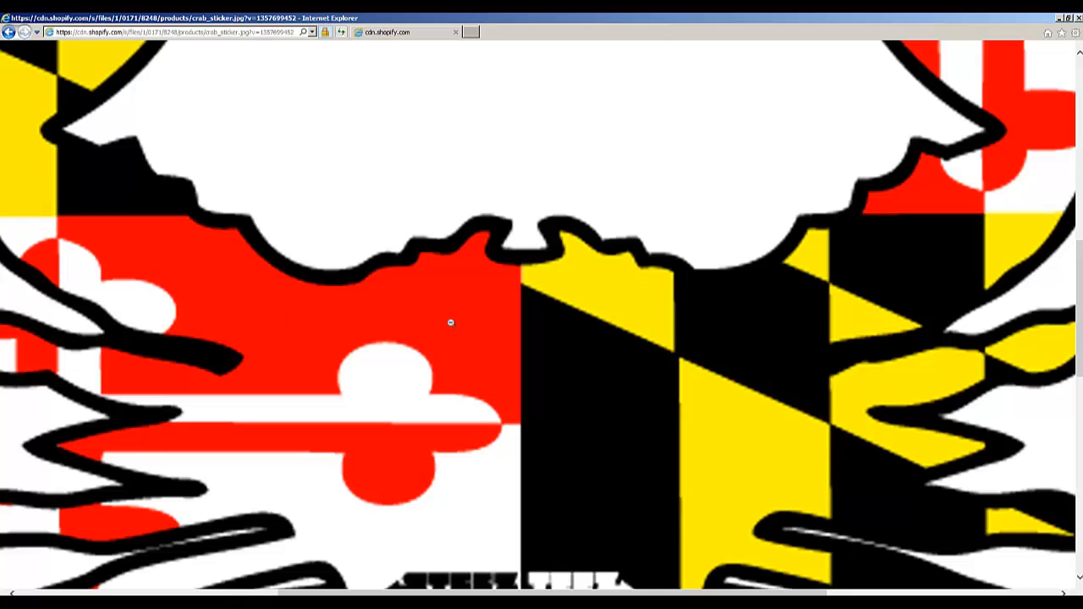
# - Examine the enlarged crab image's outlines, color areas and lettering for quality, and return to the whole-image view
pyautogui.scroll(-3, 449, 322)
pyautogui.scroll(5, 472, 345)
pyautogui.scroll(4, 483, 349)
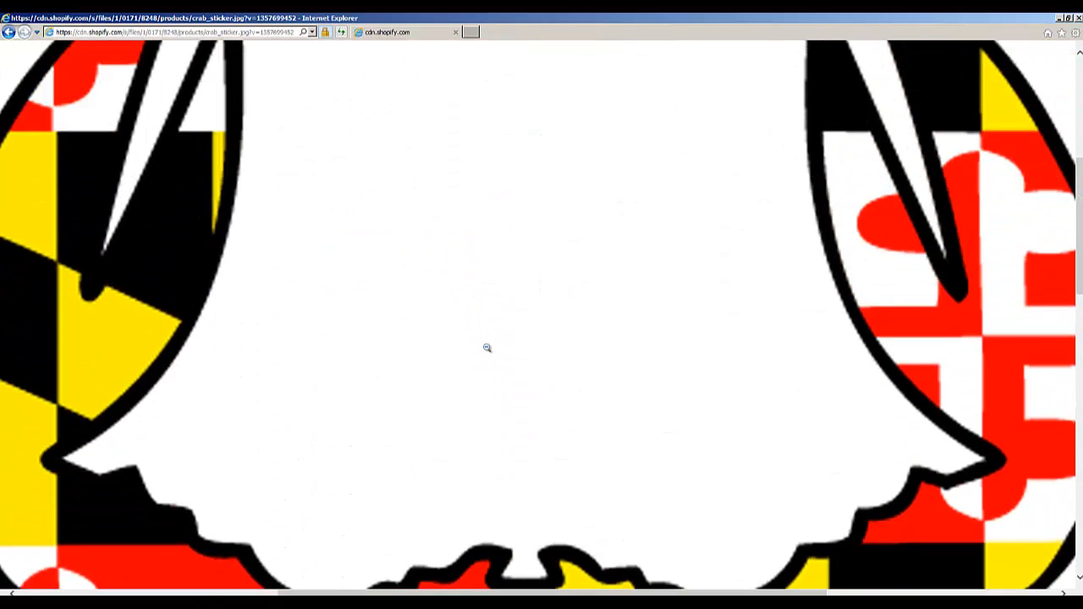
pyautogui.scroll(-6, 486, 348)
pyautogui.scroll(-1, 487, 348)
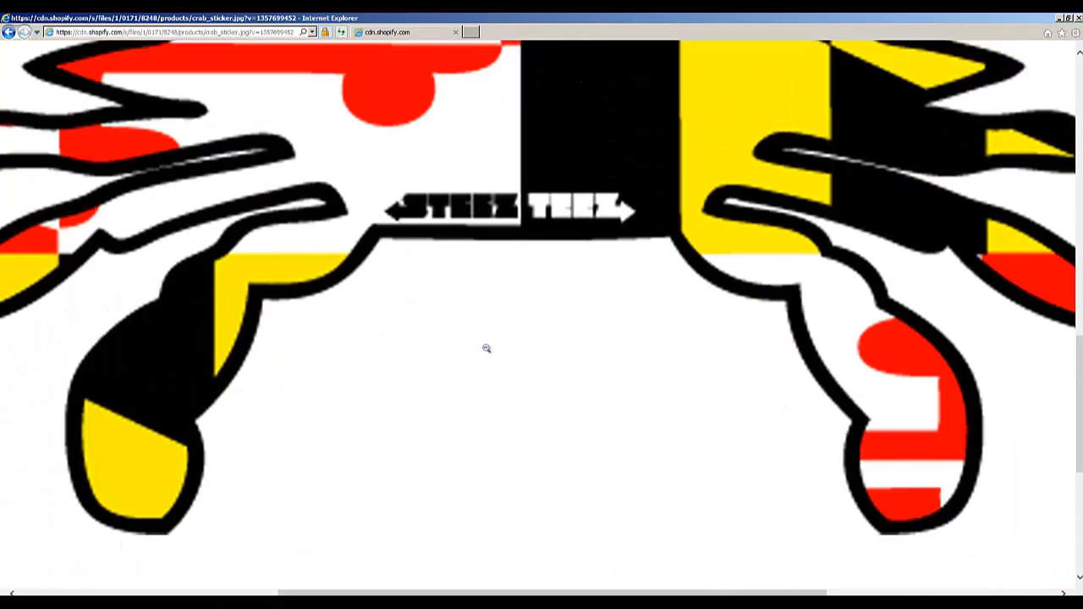
pyautogui.scroll(4, 491, 352)
pyautogui.scroll(-2, 499, 363)
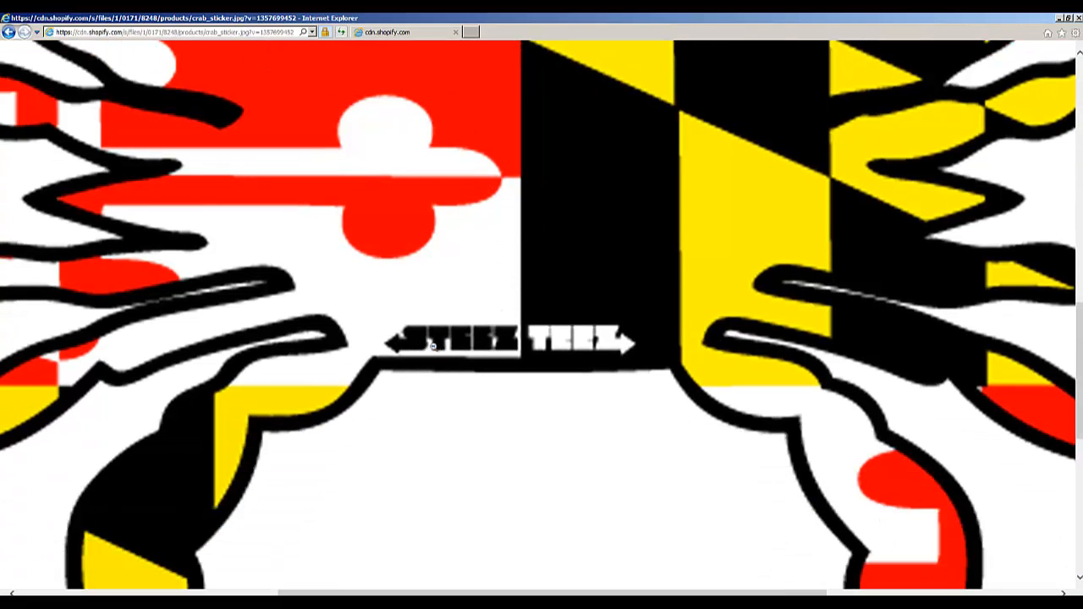
pyautogui.scroll(-3, 462, 342)
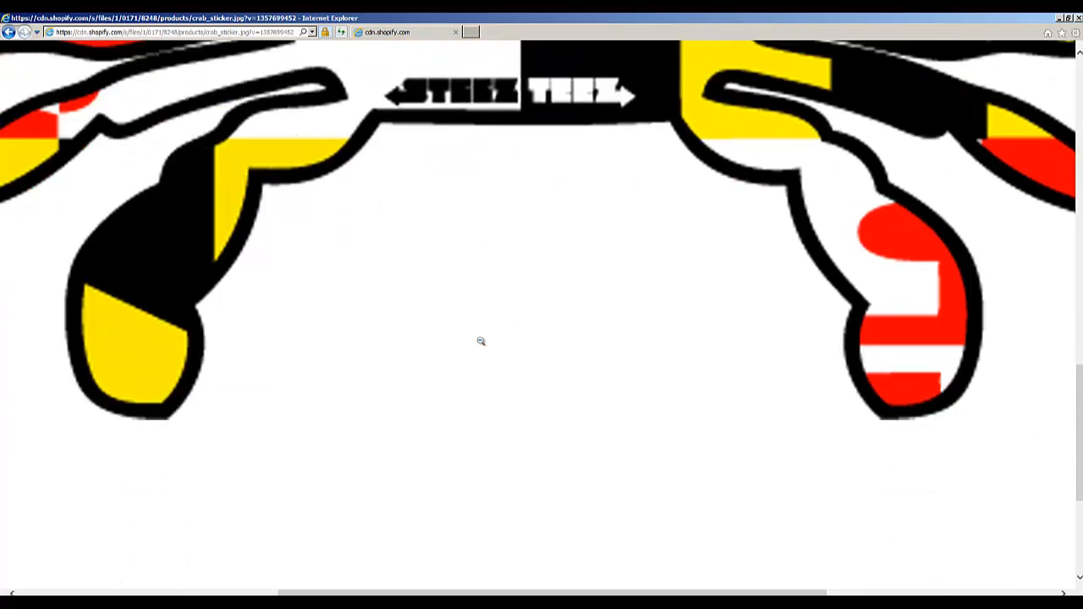
pyautogui.scroll(7, 481, 341)
pyautogui.scroll(-2, 479, 347)
pyautogui.scroll(-2, 479, 347)
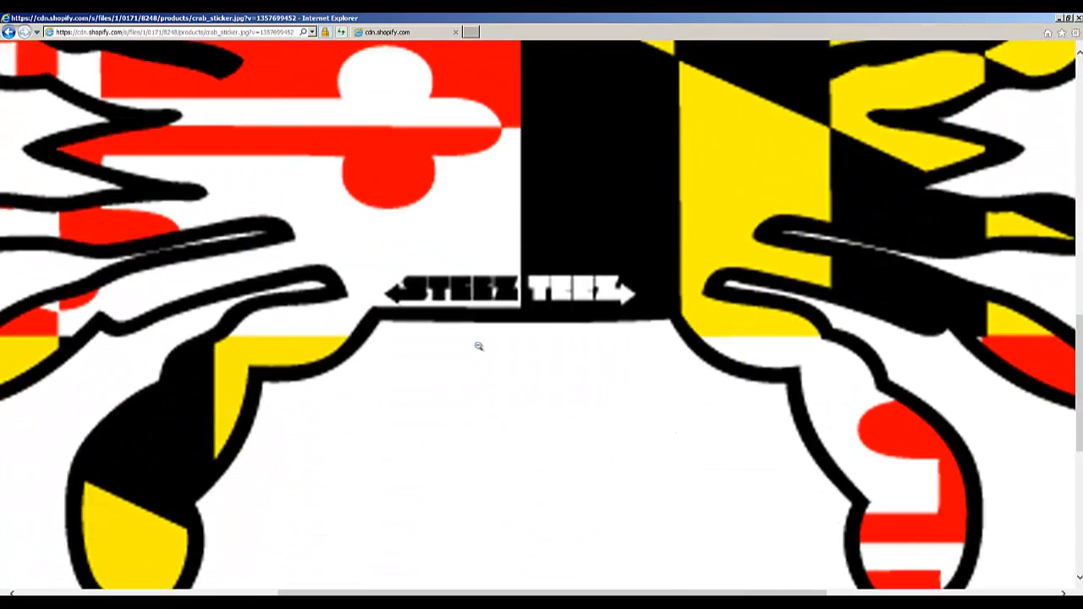
pyautogui.scroll(7, 479, 346)
pyautogui.scroll(-8, 481, 351)
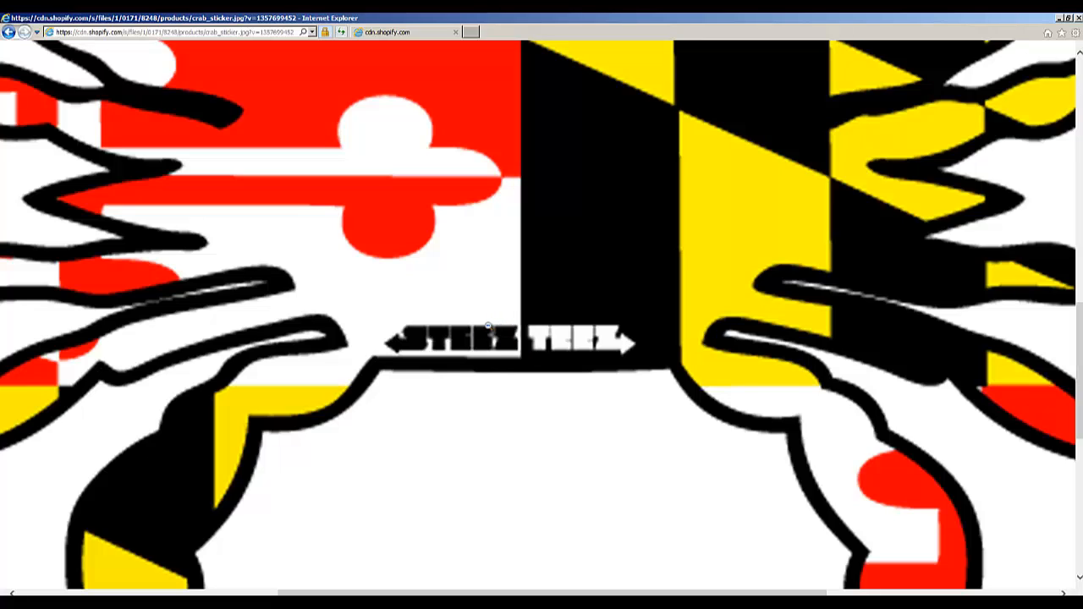
pyautogui.click(525, 327)
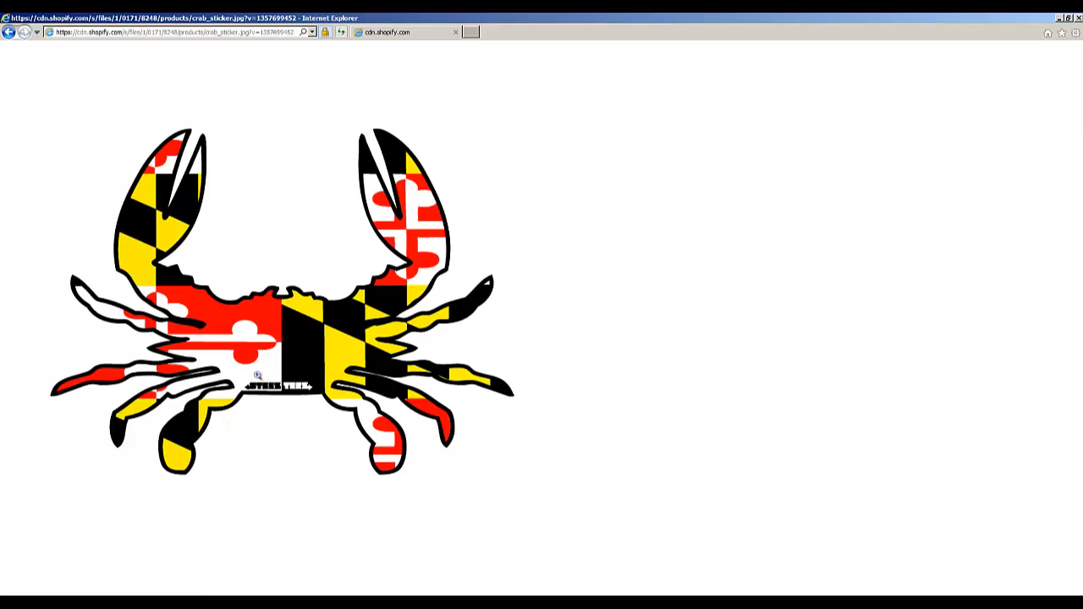
# - Save the crab picture as the JPEG crab_sticker in the Digitizing Images folder on Storage 2 (I:), replacing the existing file
pyautogui.rightClick(313, 321)
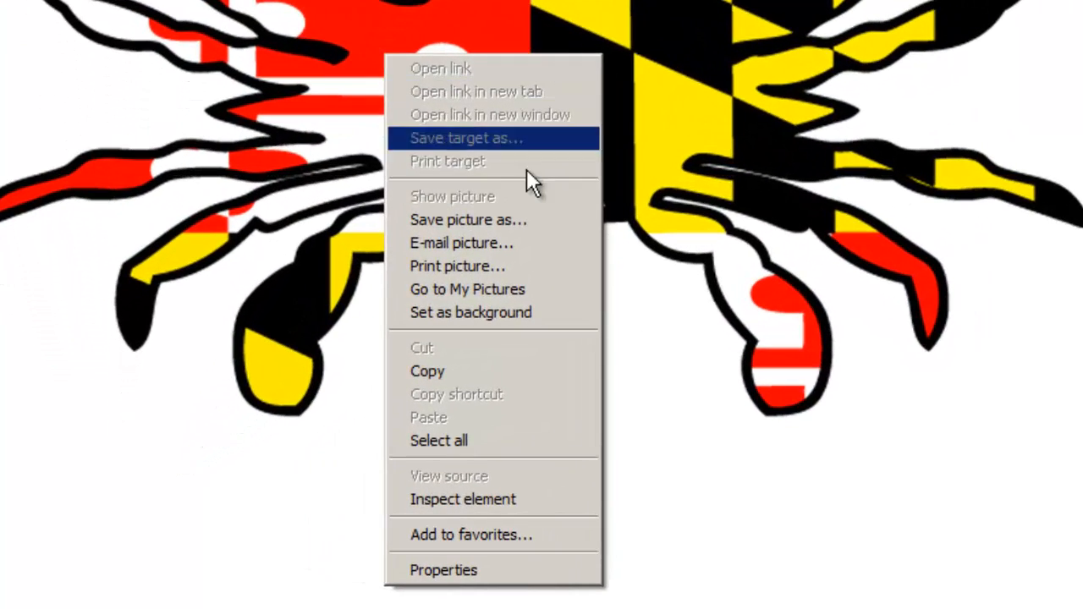
pyautogui.click(548, 224)
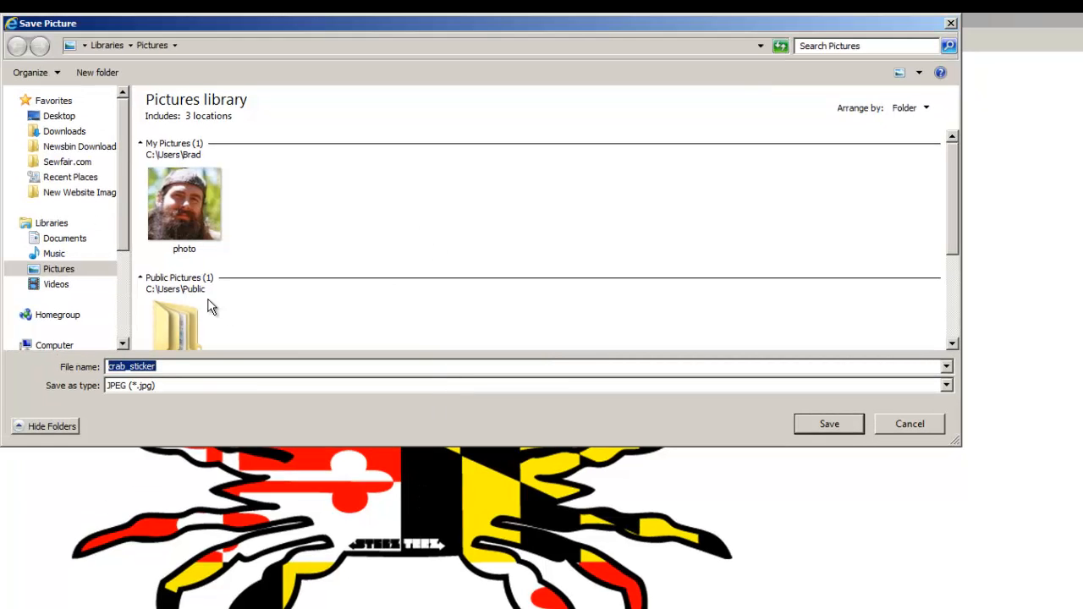
pyautogui.moveTo(124, 221); pyautogui.dragTo(127, 290)
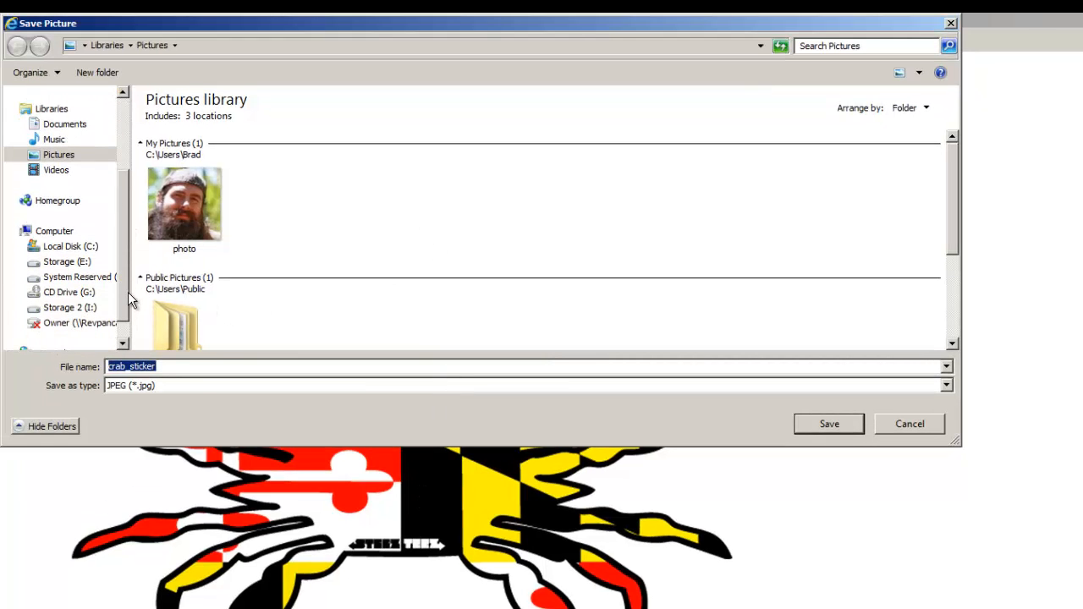
pyautogui.click(88, 310)
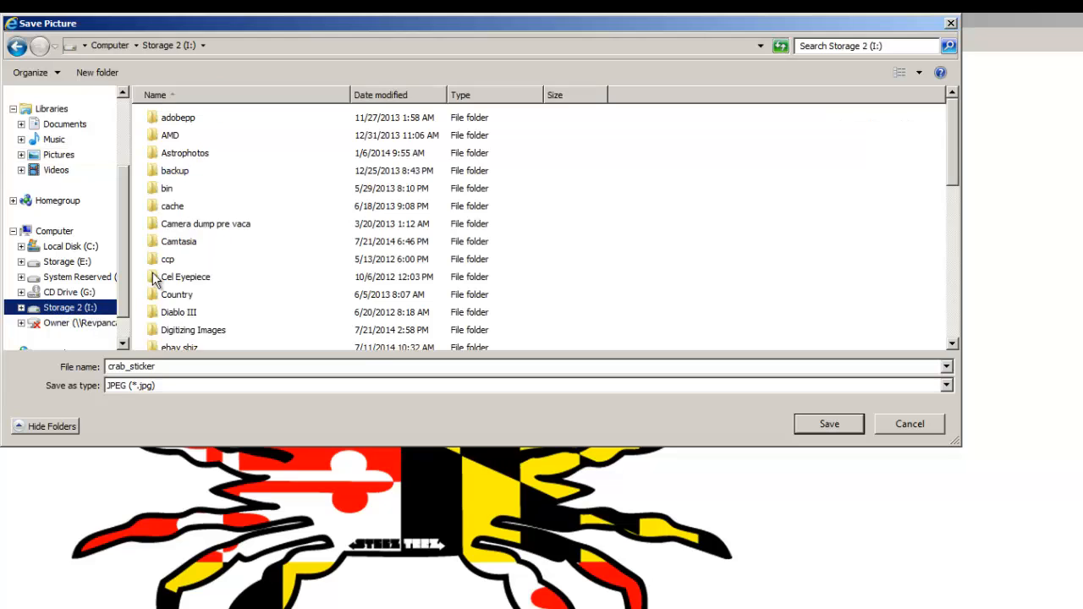
pyautogui.click(194, 334)
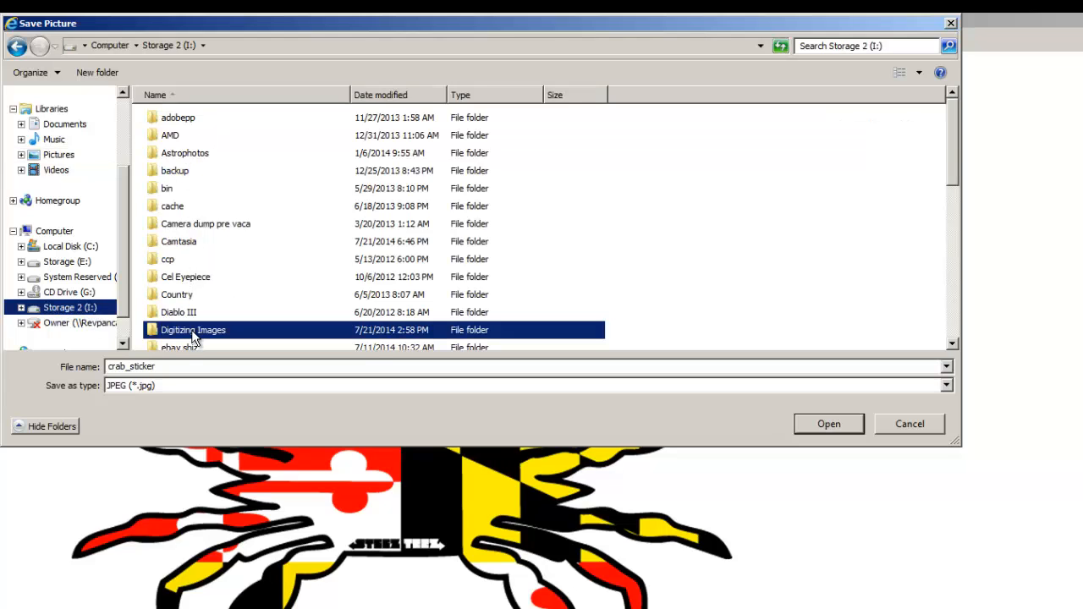
pyautogui.doubleClick(193, 333)
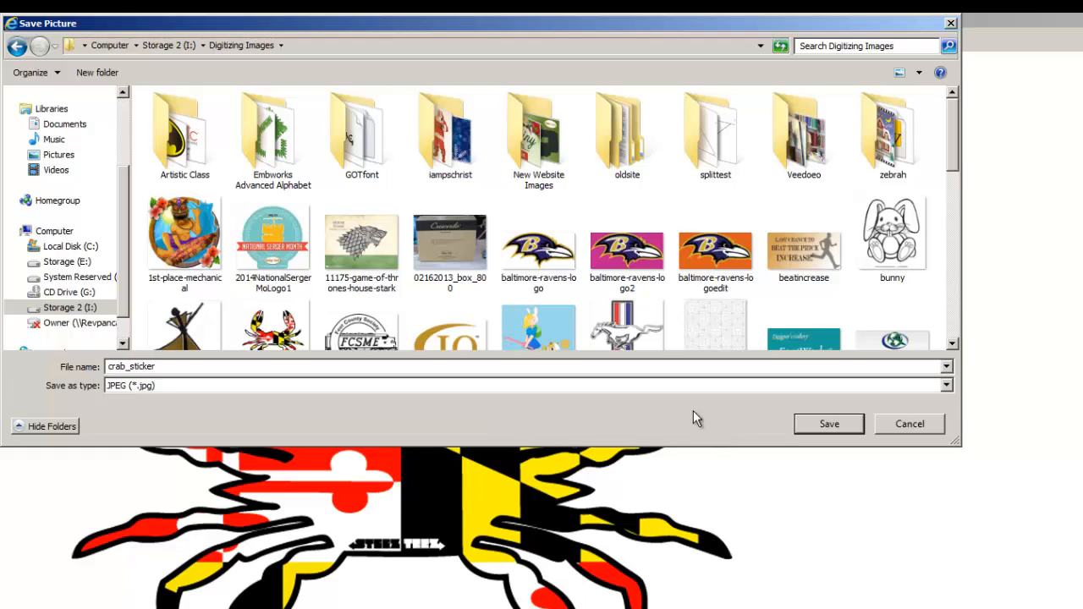
pyautogui.click(827, 426)
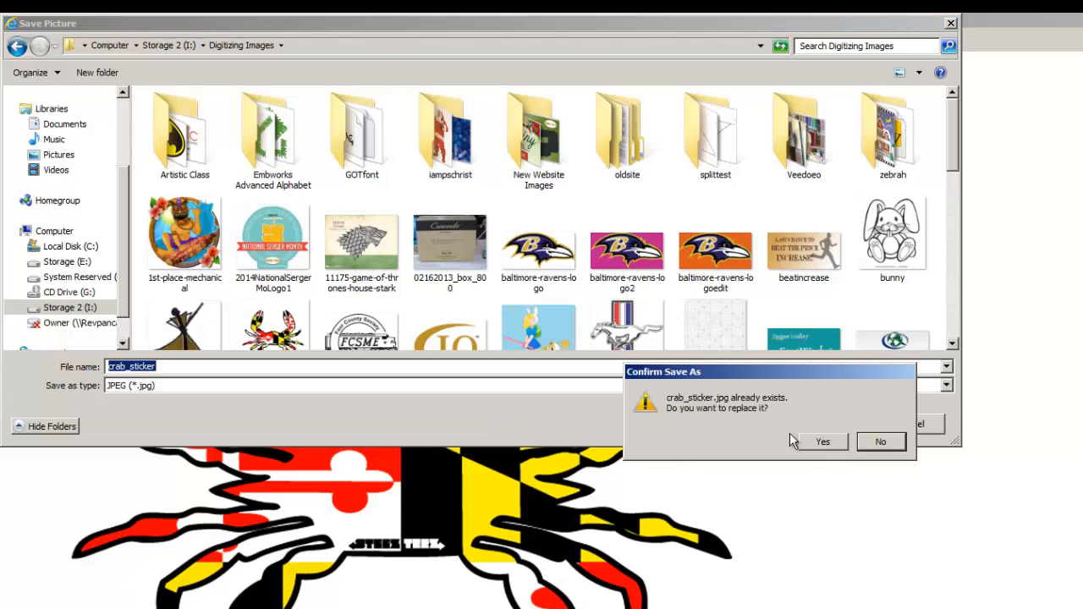
pyautogui.click(822, 441)
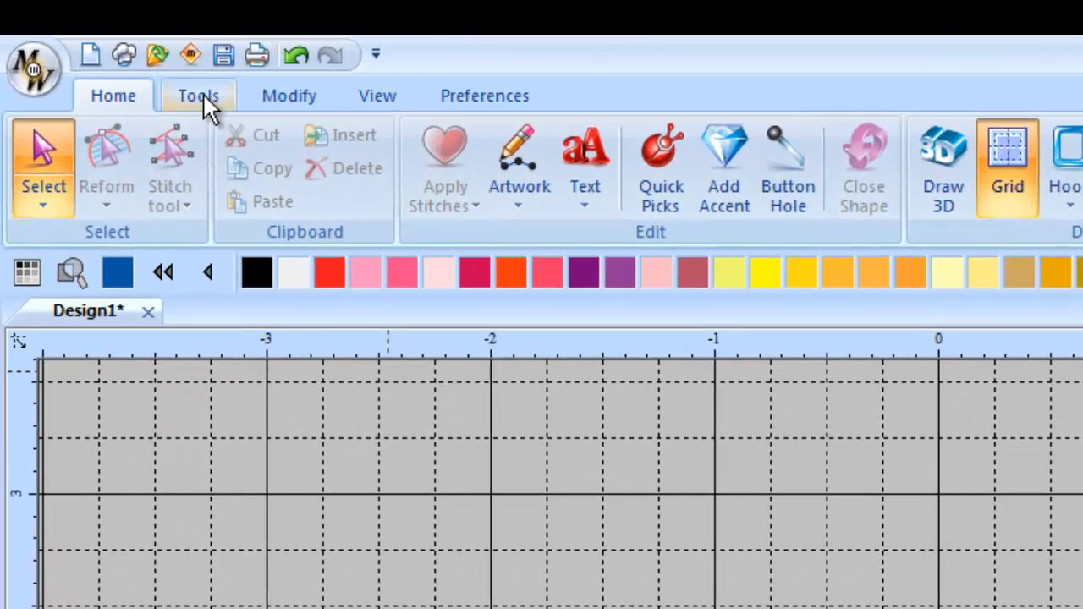
# - Start the Auto Digitizing wizard, load crab_sticker from the Digitizing Images folder, and continue to the image transformations
pyautogui.click(200, 95)
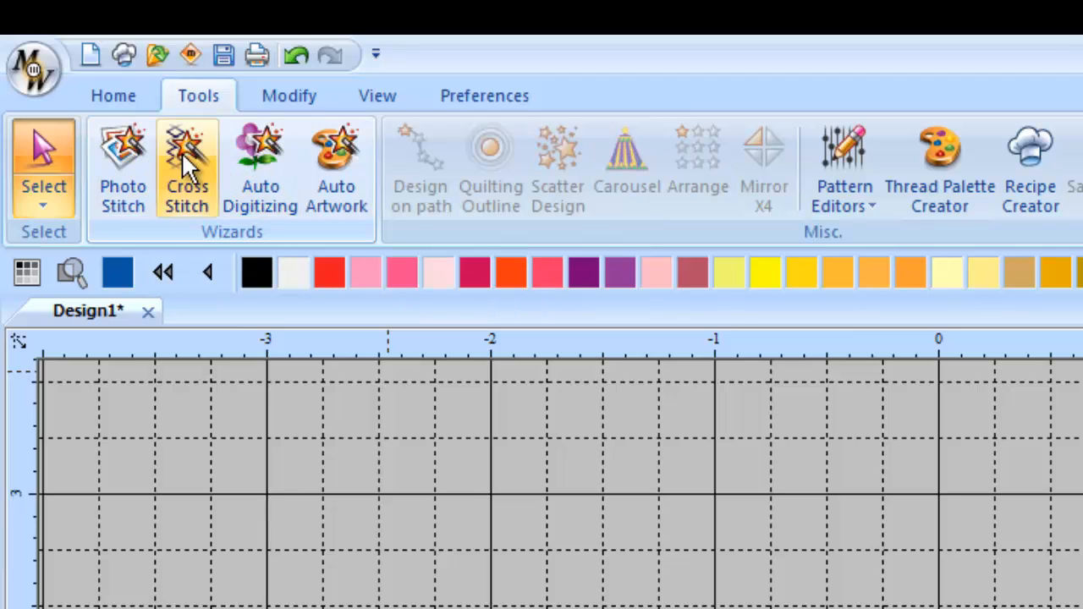
pyautogui.click(260, 188)
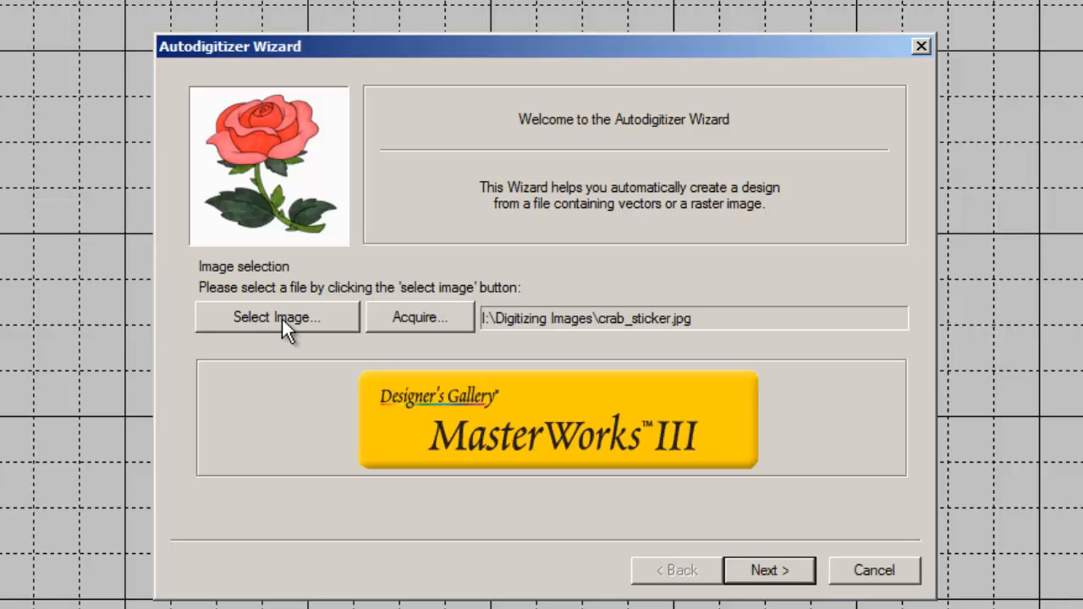
pyautogui.click(282, 319)
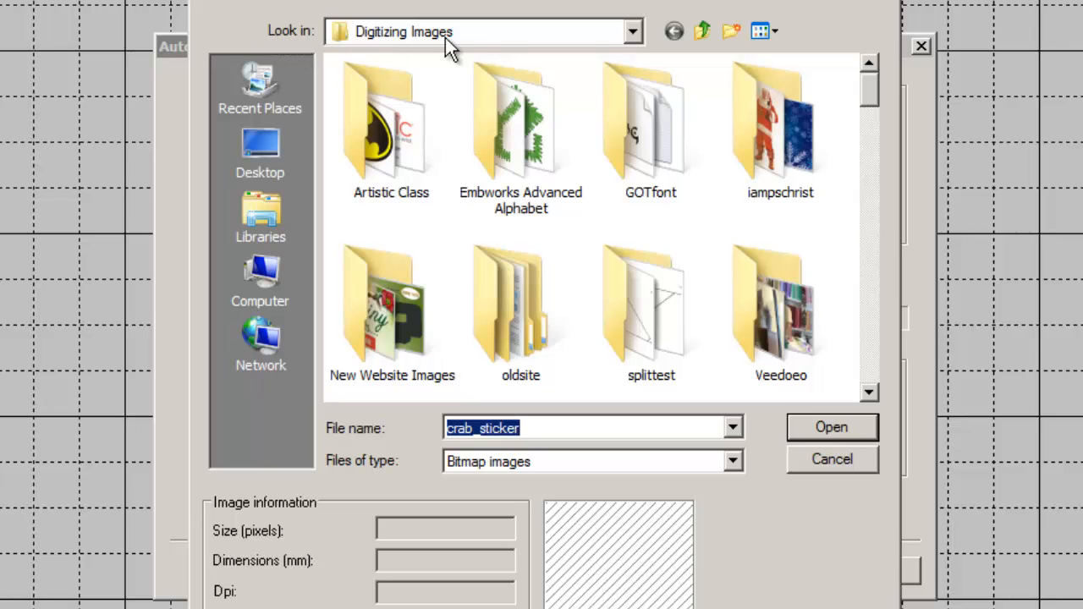
pyautogui.click(631, 34)
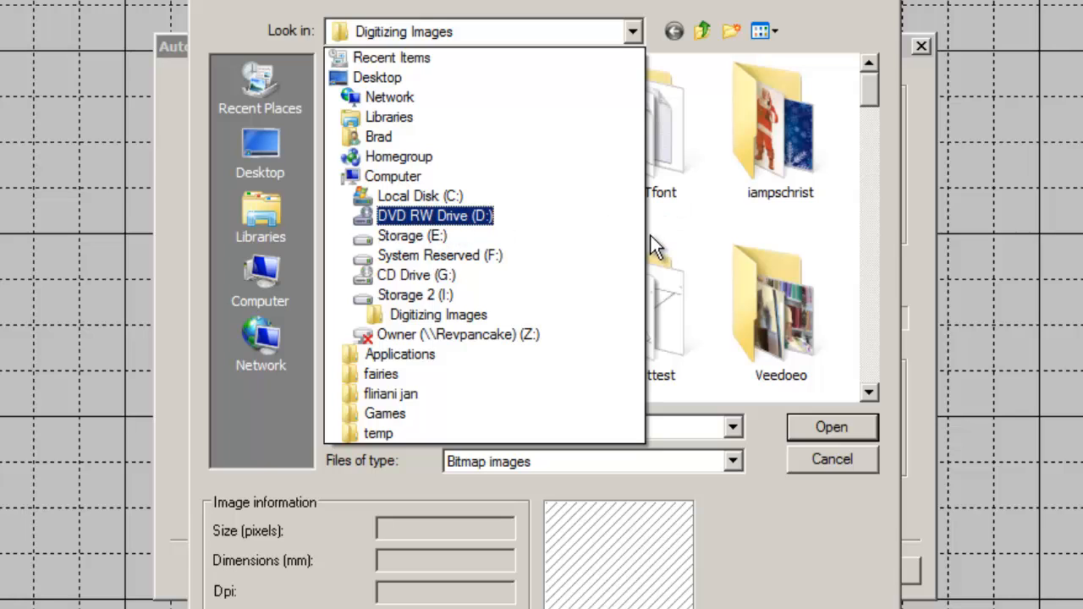
pyautogui.click(481, 320)
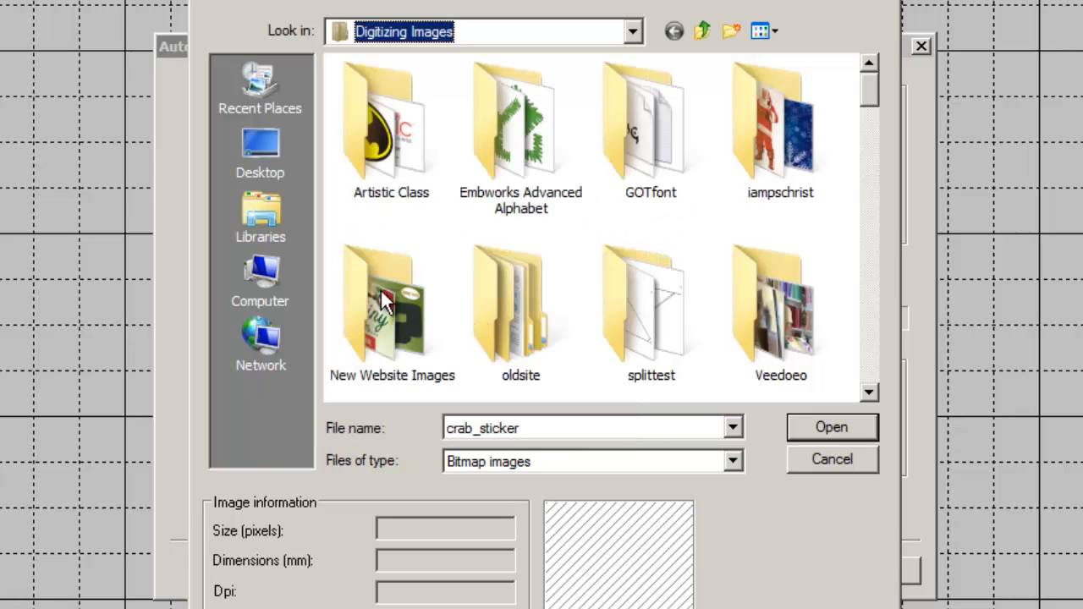
pyautogui.moveTo(864, 98); pyautogui.dragTo(870, 163)
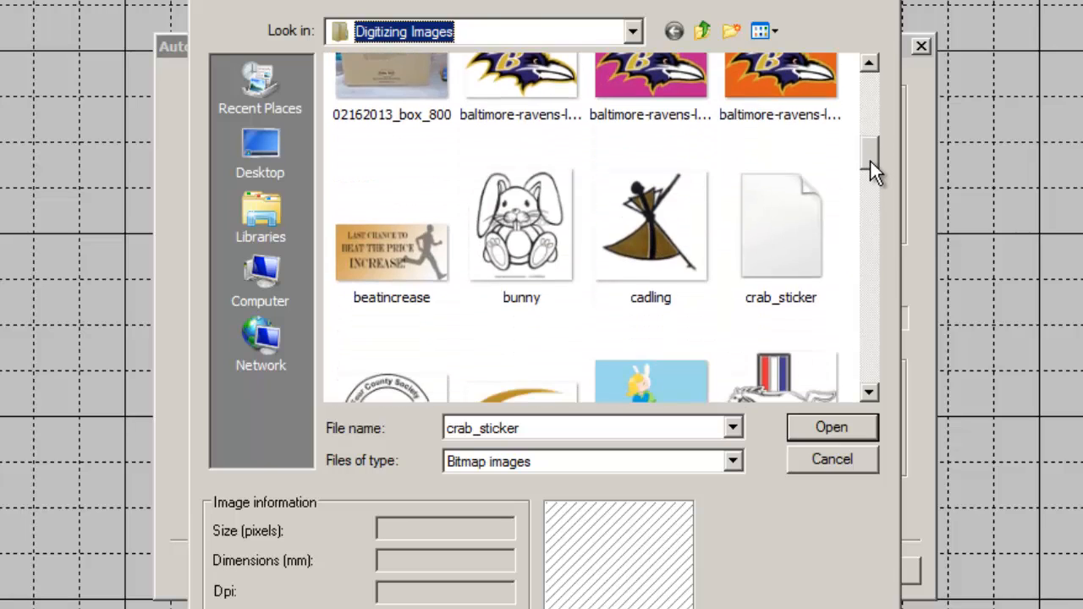
pyautogui.click(798, 236)
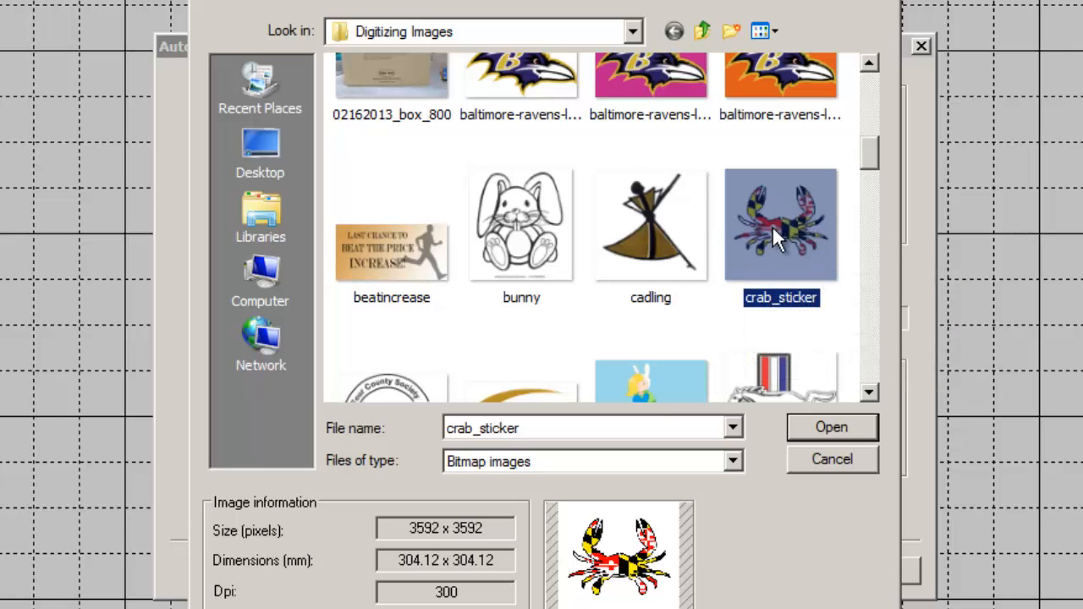
pyautogui.click(834, 424)
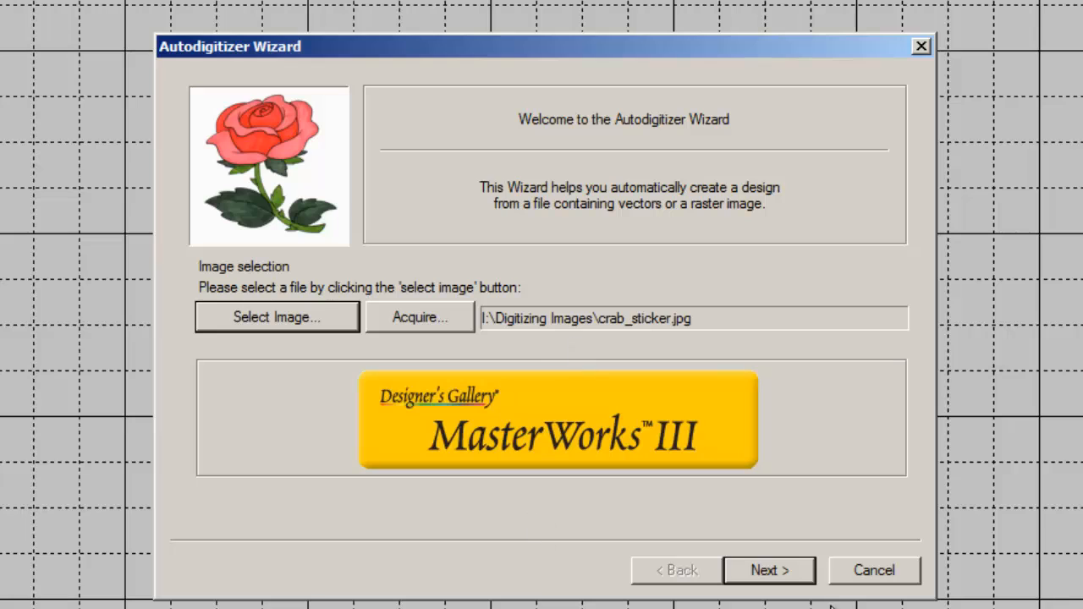
pyautogui.click(781, 571)
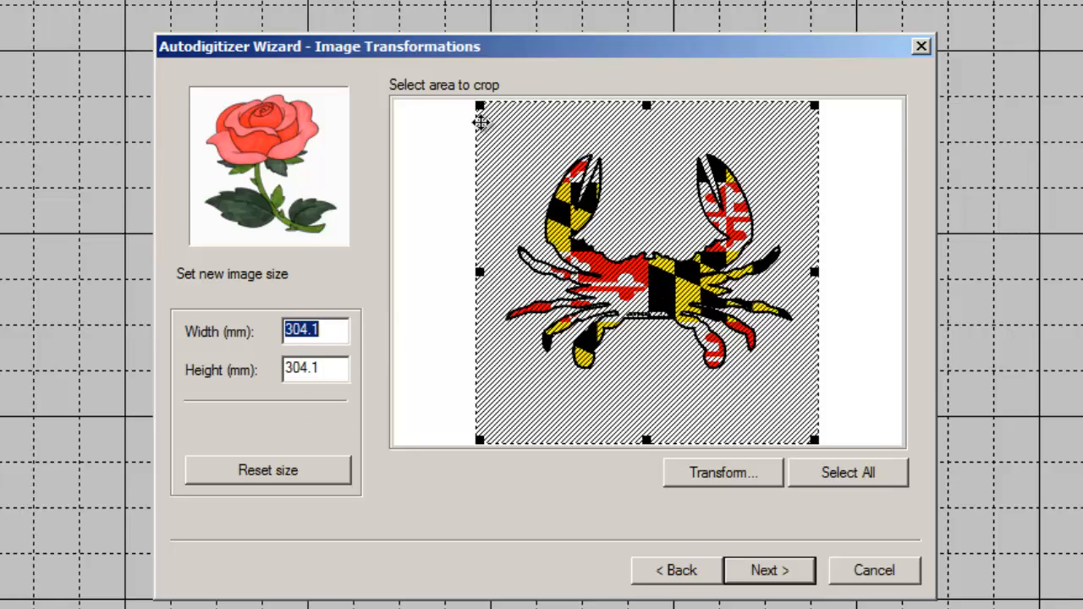
# - Crop the excess white space on all four sides of the crab to an area about 273 × 219 mm
pyautogui.moveTo(648, 440); pyautogui.dragTo(651, 383)
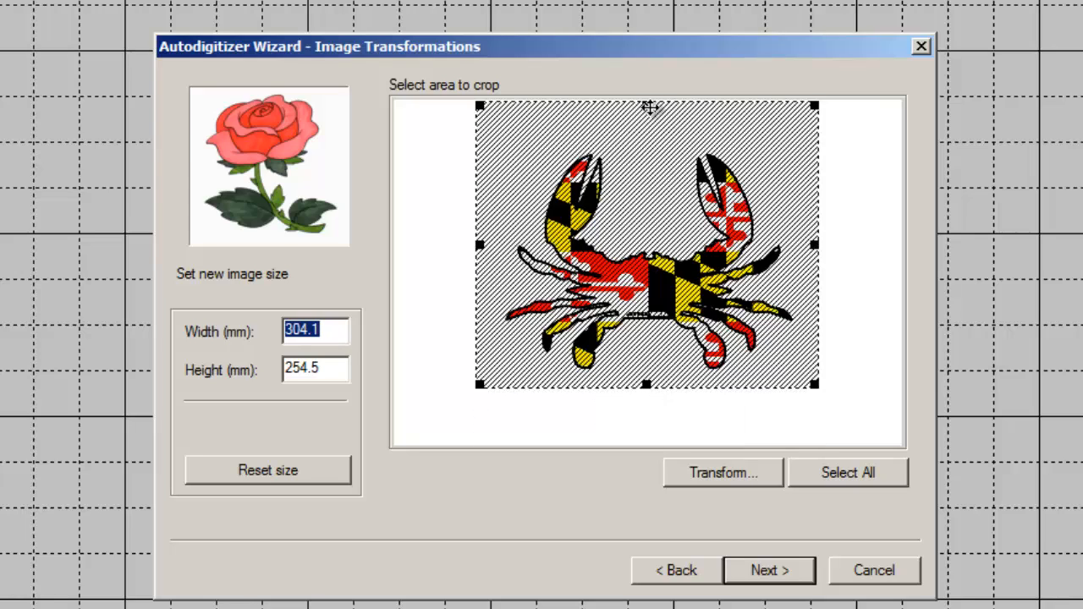
pyautogui.moveTo(649, 106); pyautogui.dragTo(649, 145)
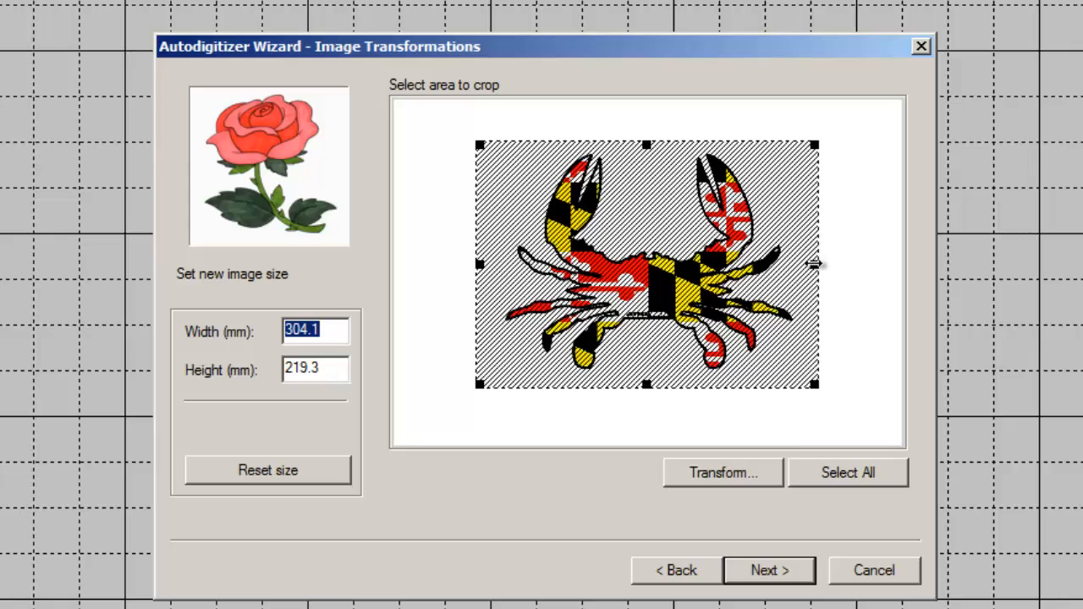
pyautogui.moveTo(813, 264); pyautogui.dragTo(803, 265)
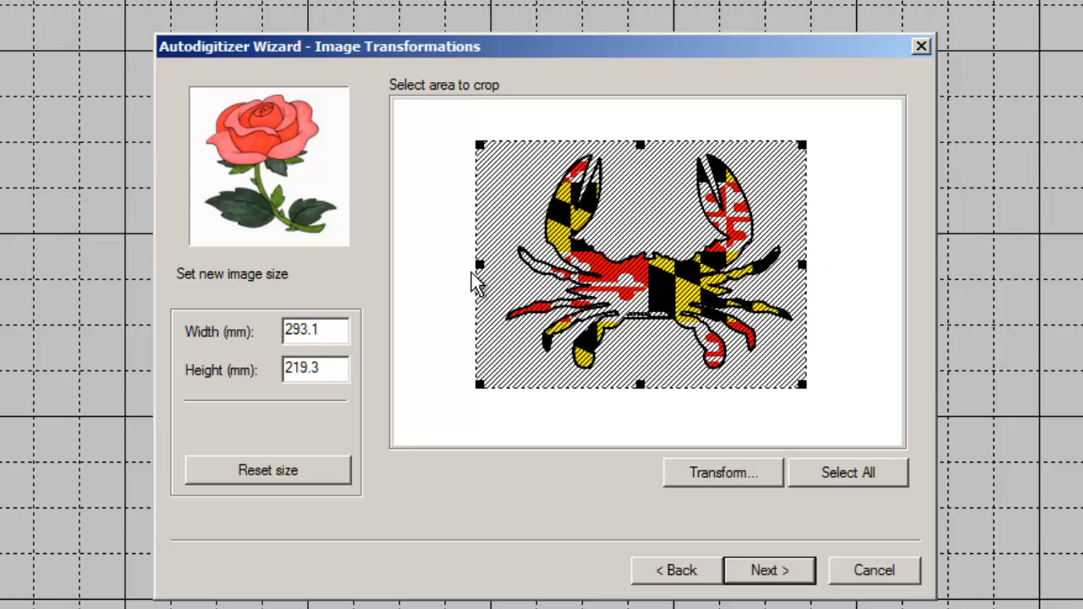
pyautogui.moveTo(481, 264); pyautogui.dragTo(502, 265)
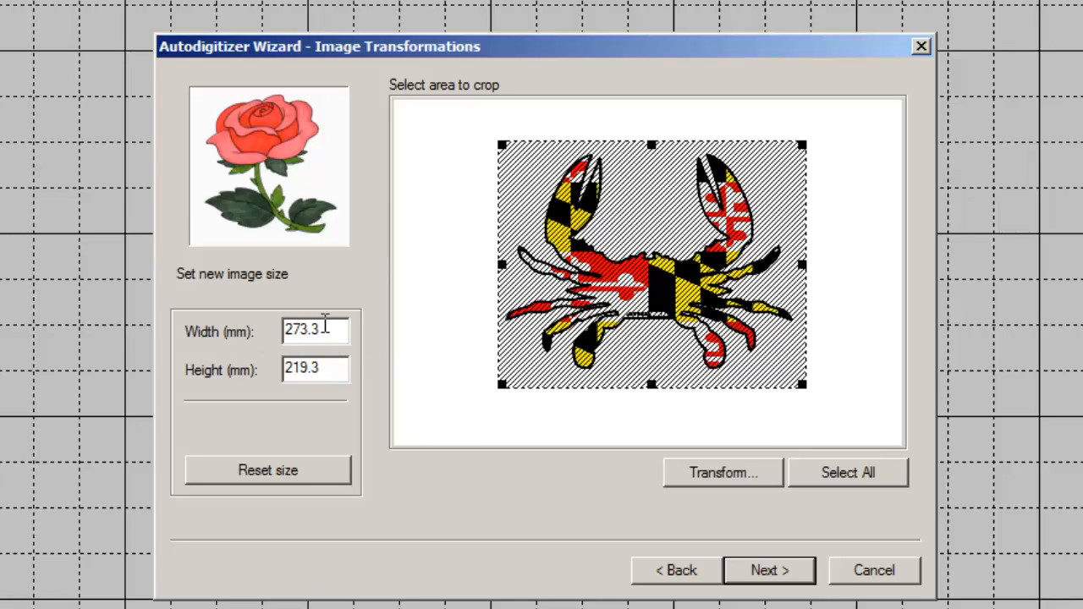
# - Set the cropped image's width to 100 mm and continue to color reduction
pyautogui.moveTo(331, 328); pyautogui.dragTo(136, 335)
pyautogui.write('100')
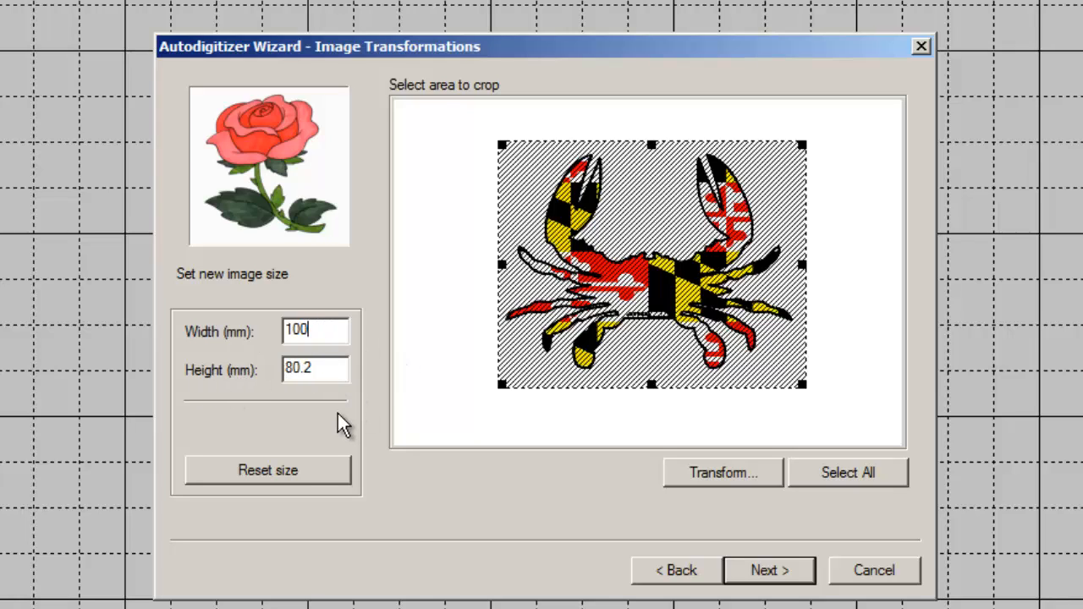
pyautogui.click(768, 574)
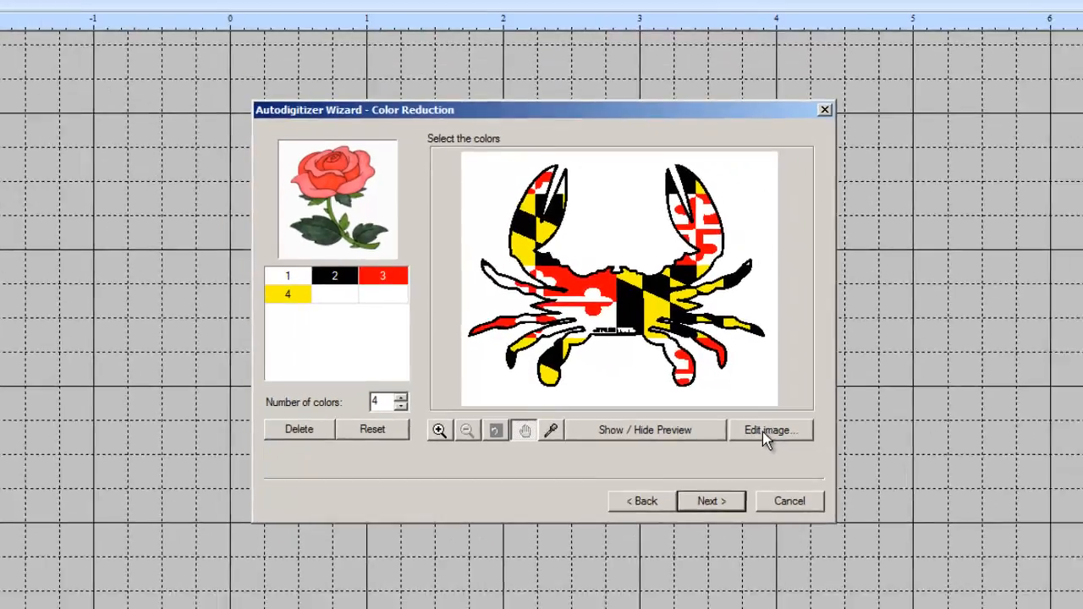
# - Open the color-reduced crab image for editing in Paint and zoom out to 25% to show the whole crab
pyautogui.click(833, 476)
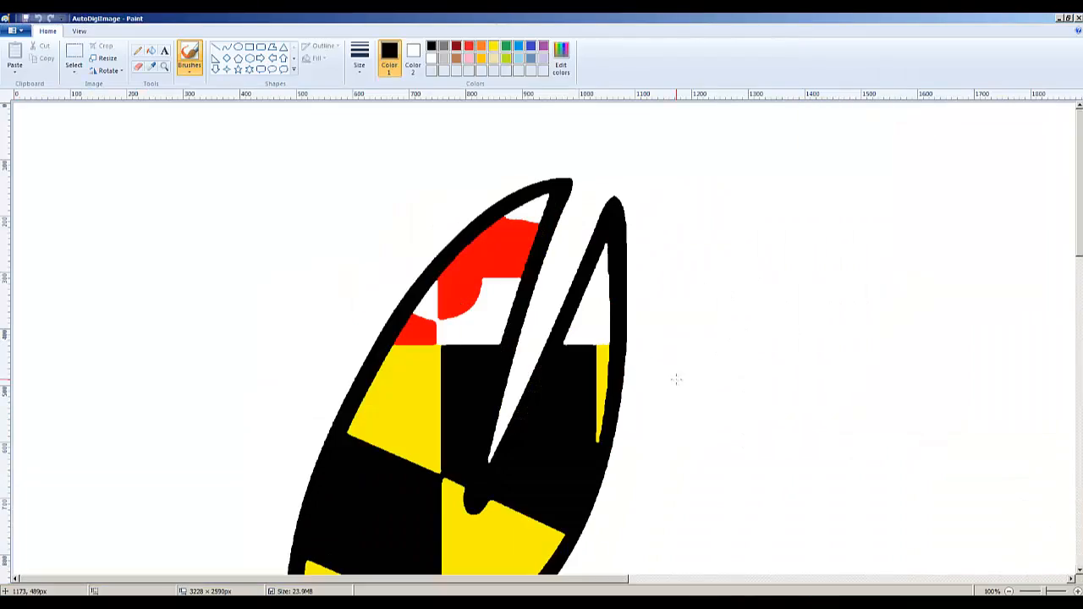
pyautogui.scroll(-15, 713, 339)
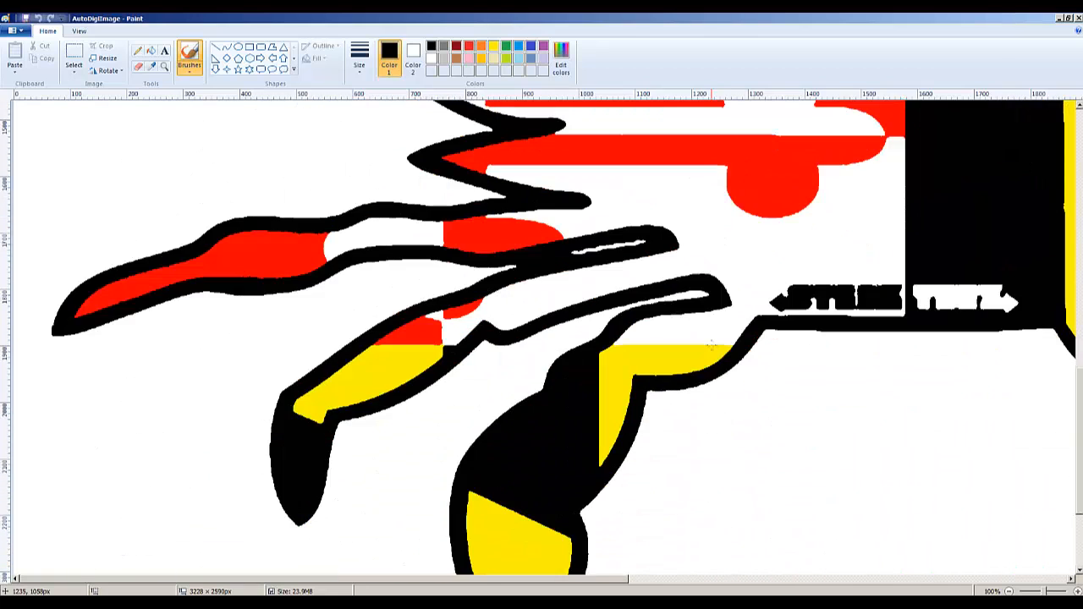
pyautogui.scroll(15, 711, 345)
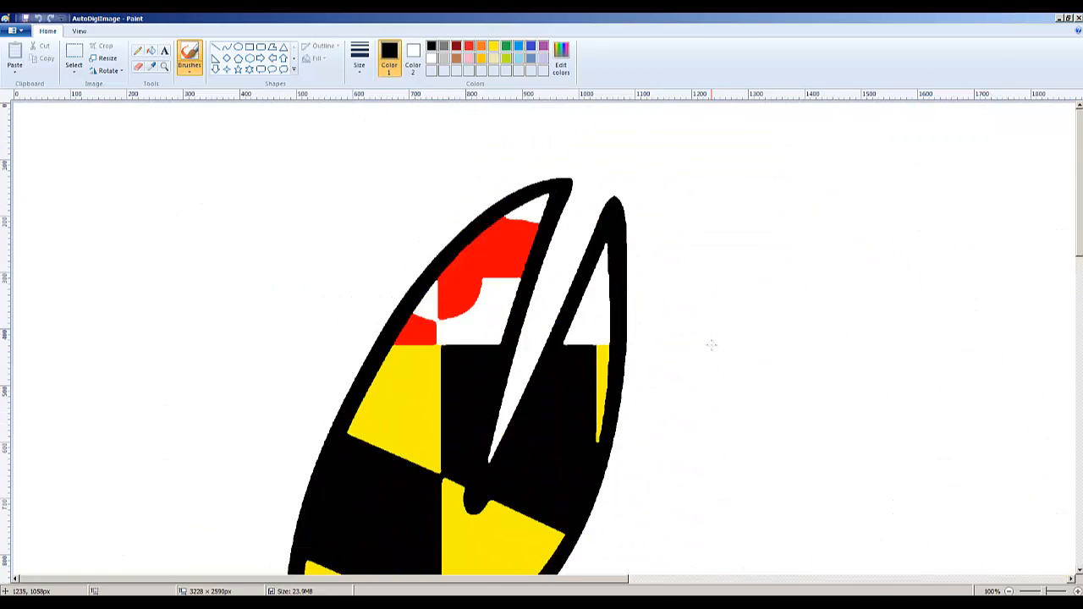
pyautogui.scroll(-7, 711, 342)
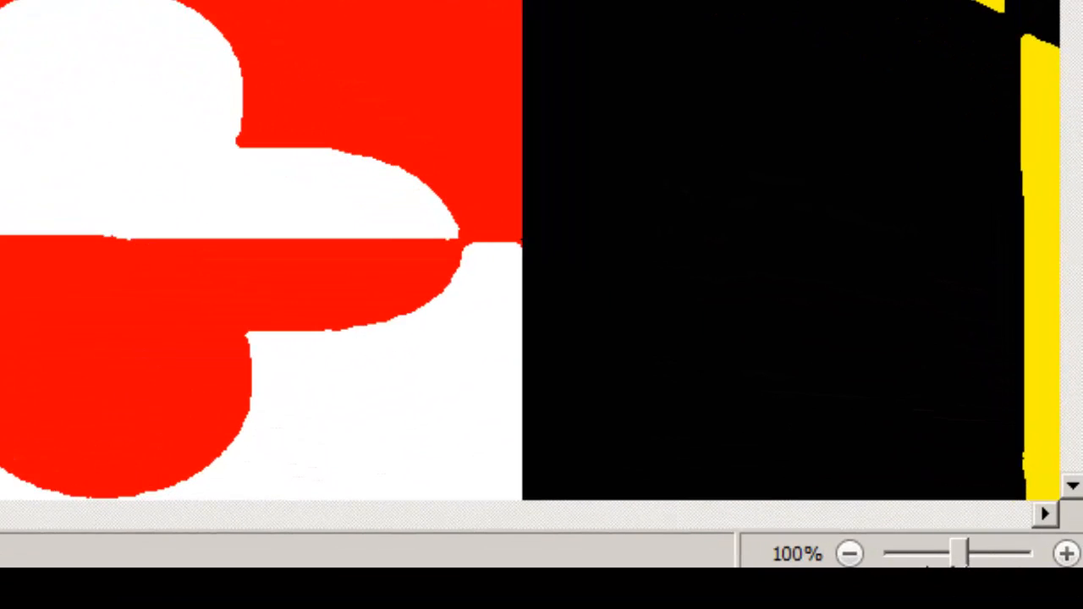
pyautogui.moveTo(960, 558)
pyautogui.mouseDown()
pyautogui.moveTo(933, 560)
pyautogui.moveTo(959, 573)
pyautogui.mouseUp()
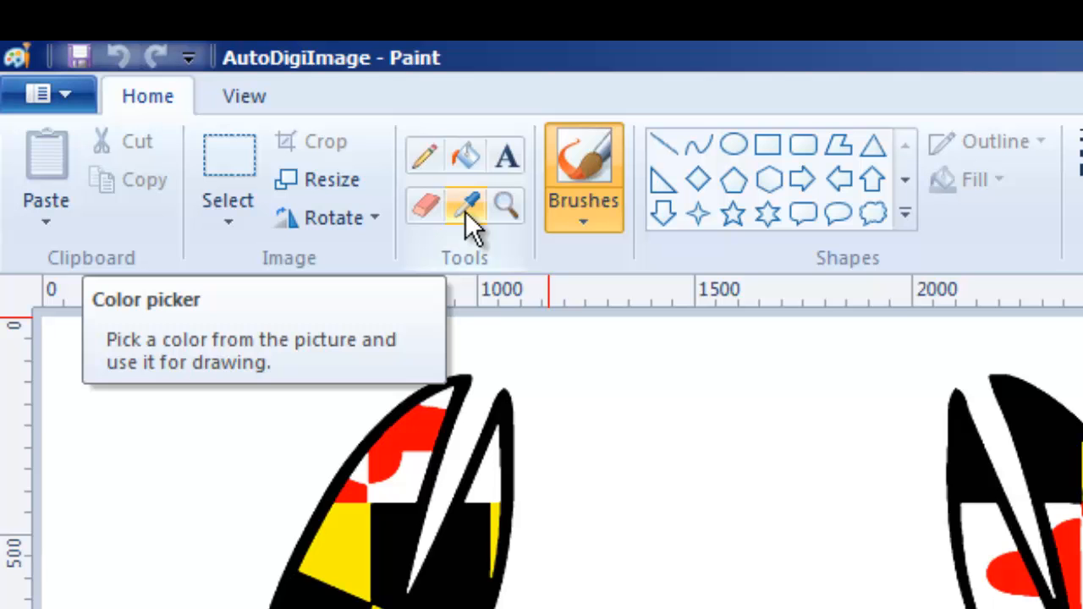
# - Remove the lettering at the crab's lower body by filling the black part with sampled white and the white part with sampled black
pyautogui.click(467, 207)
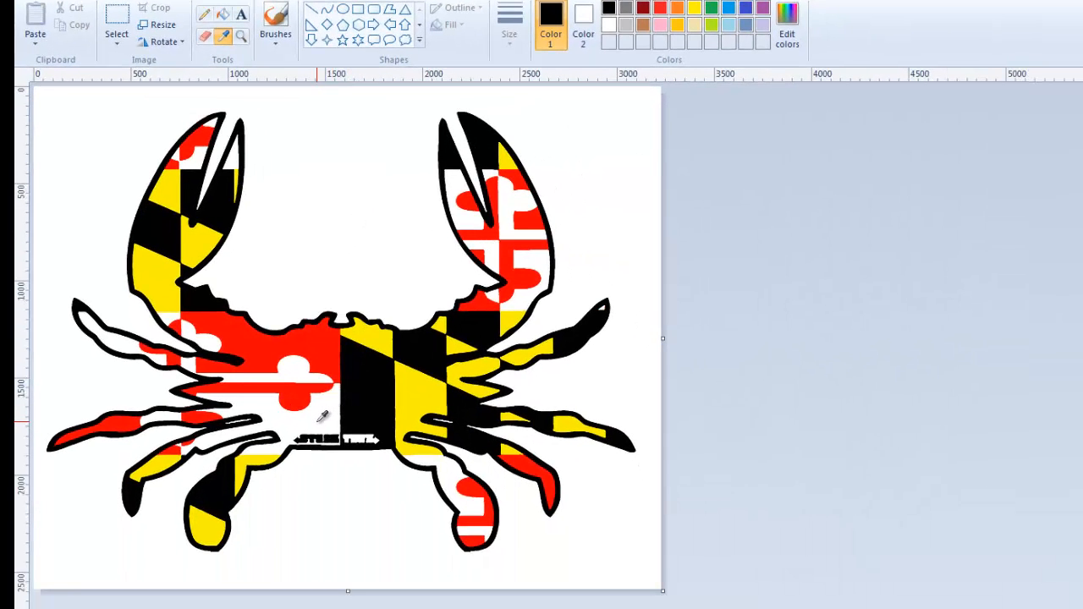
pyautogui.click(320, 421)
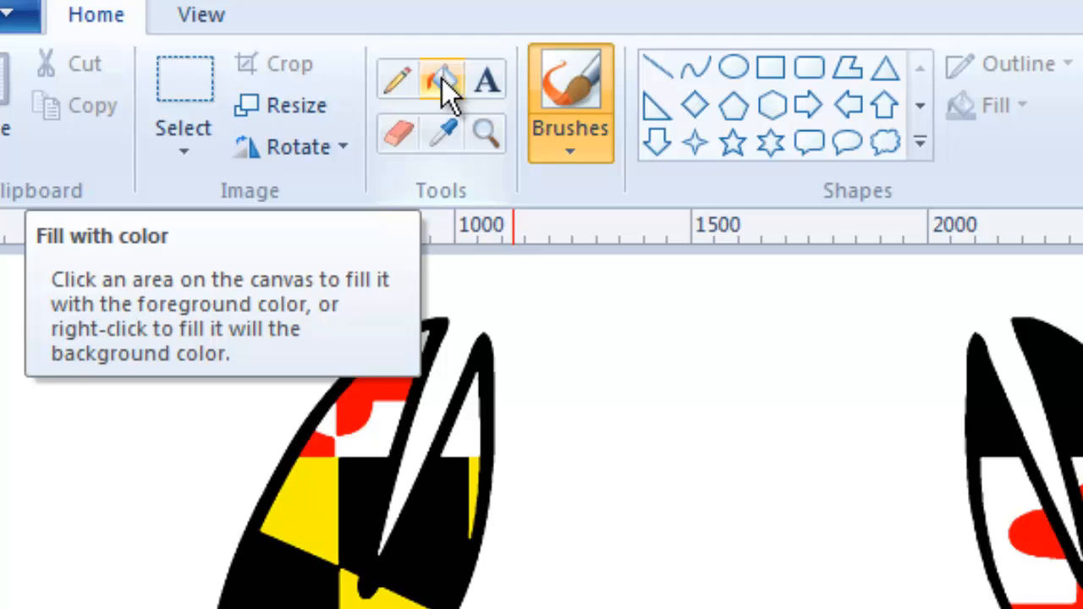
pyautogui.click(442, 78)
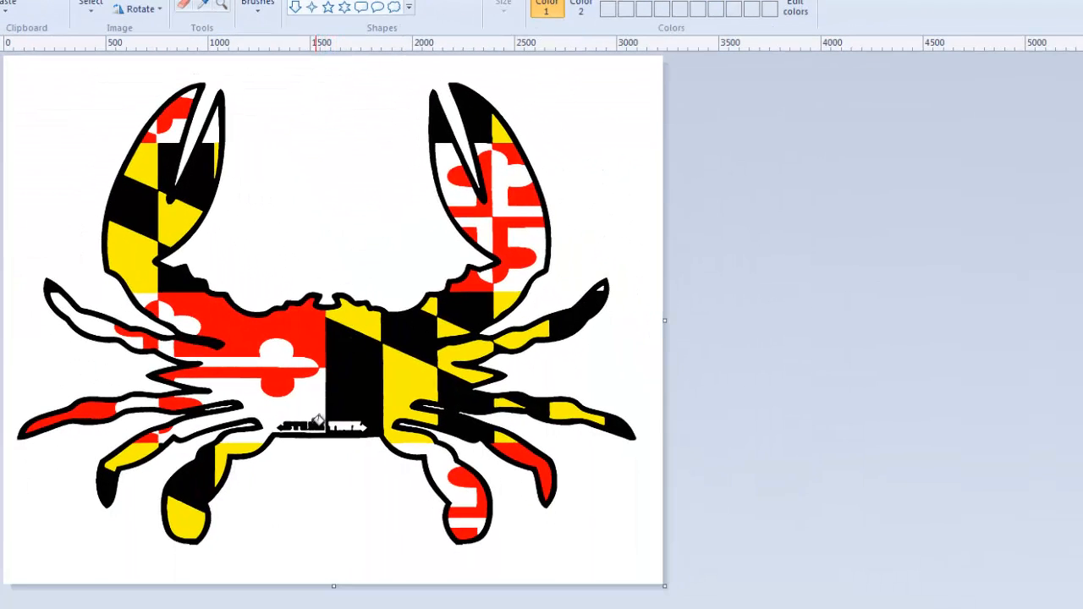
pyautogui.click(317, 423)
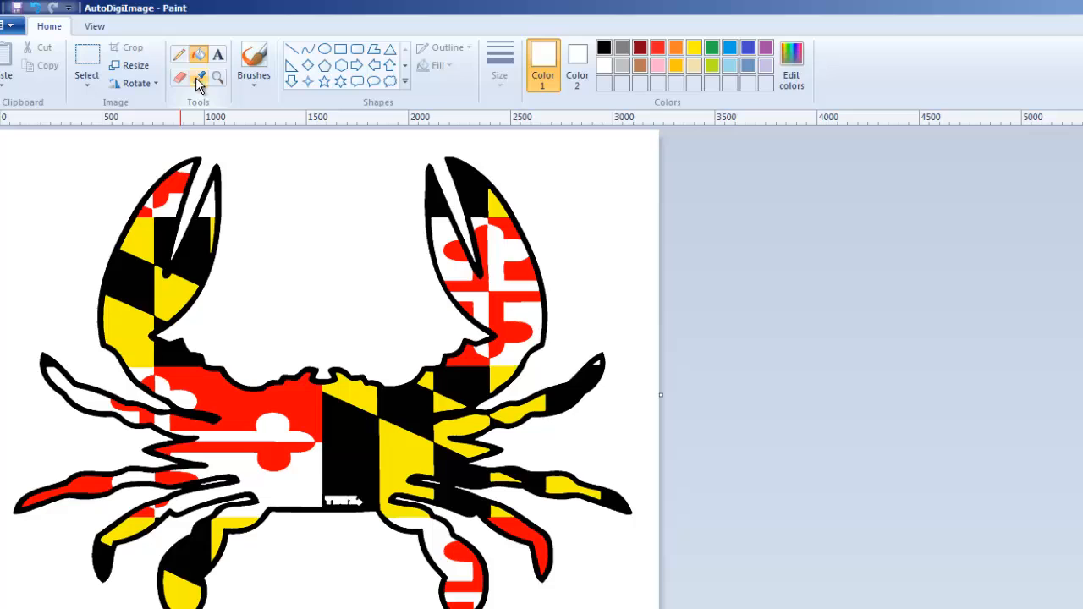
pyautogui.click(199, 77)
pyautogui.click(347, 485)
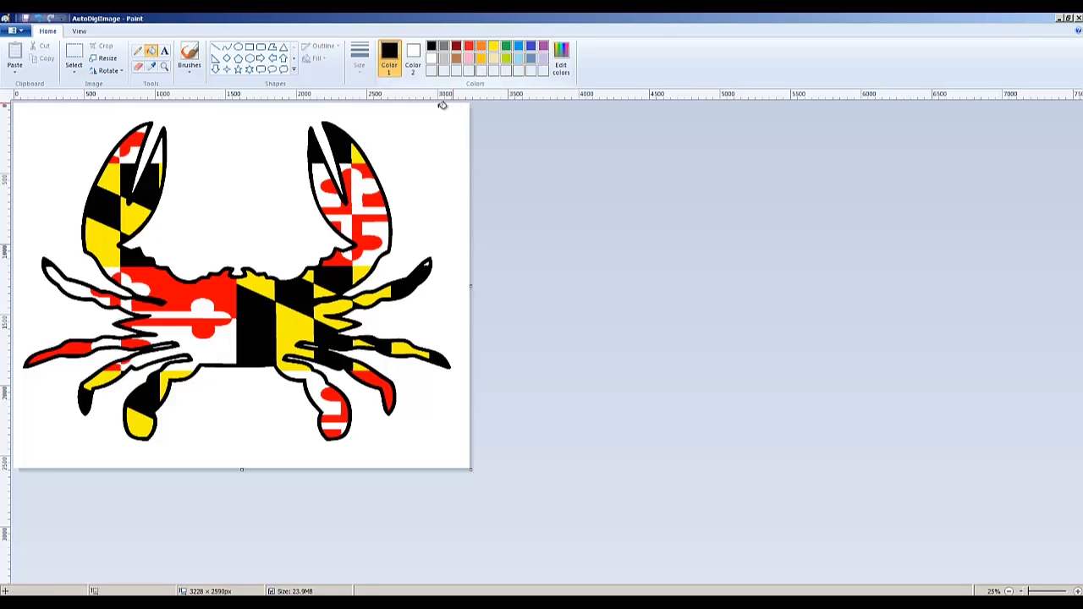
# - Fill the white background around the crab with pink, and exit Paint saving the changes to AutoDigiImage.bmp
pyautogui.click(469, 59)
pyautogui.click(258, 191)
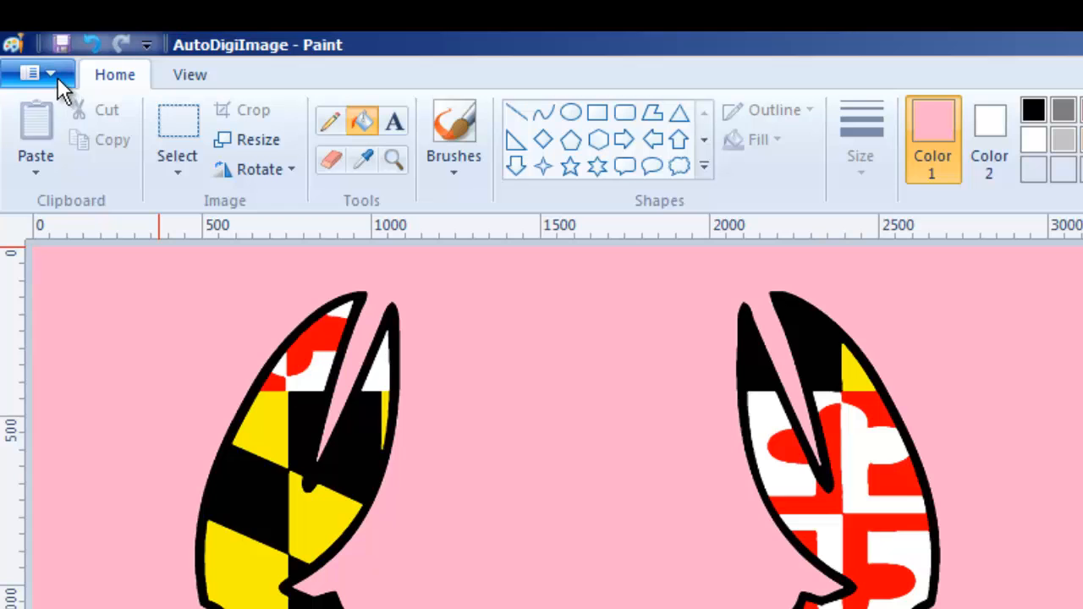
pyautogui.click(38, 54)
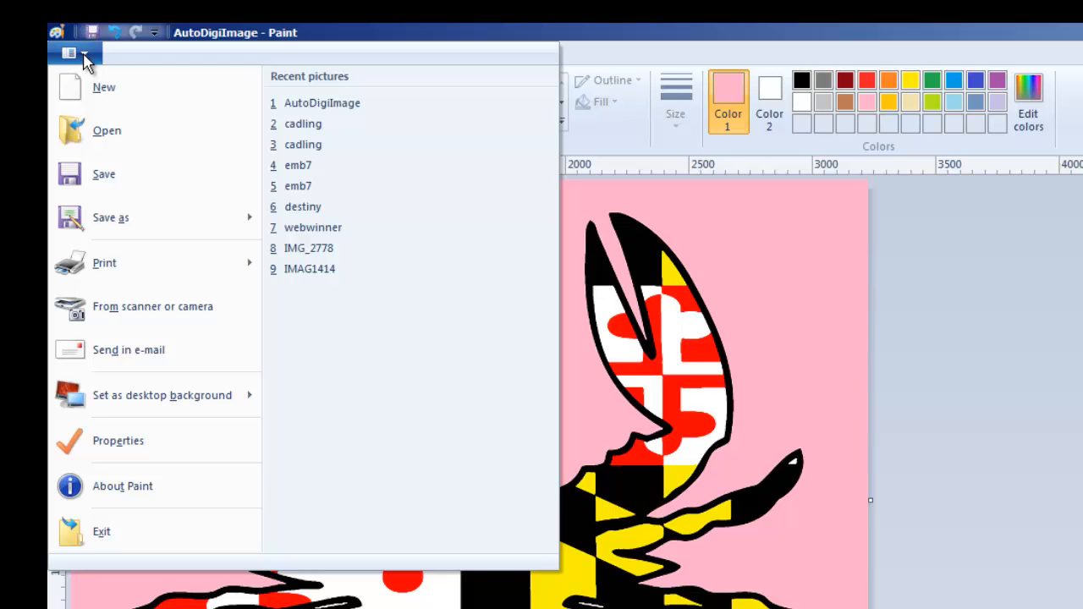
pyautogui.click(114, 533)
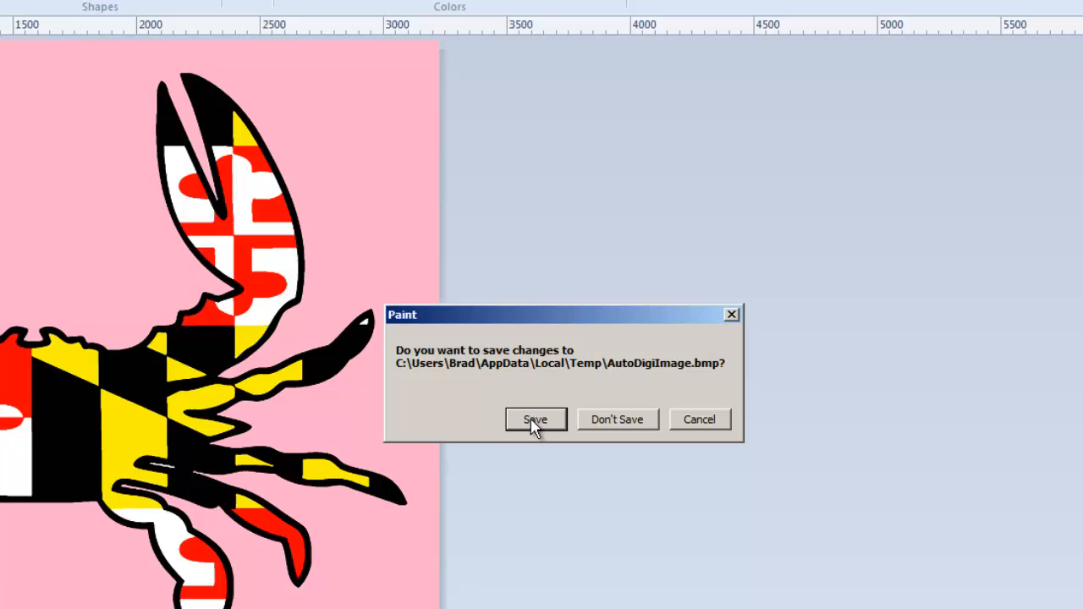
pyautogui.click(535, 420)
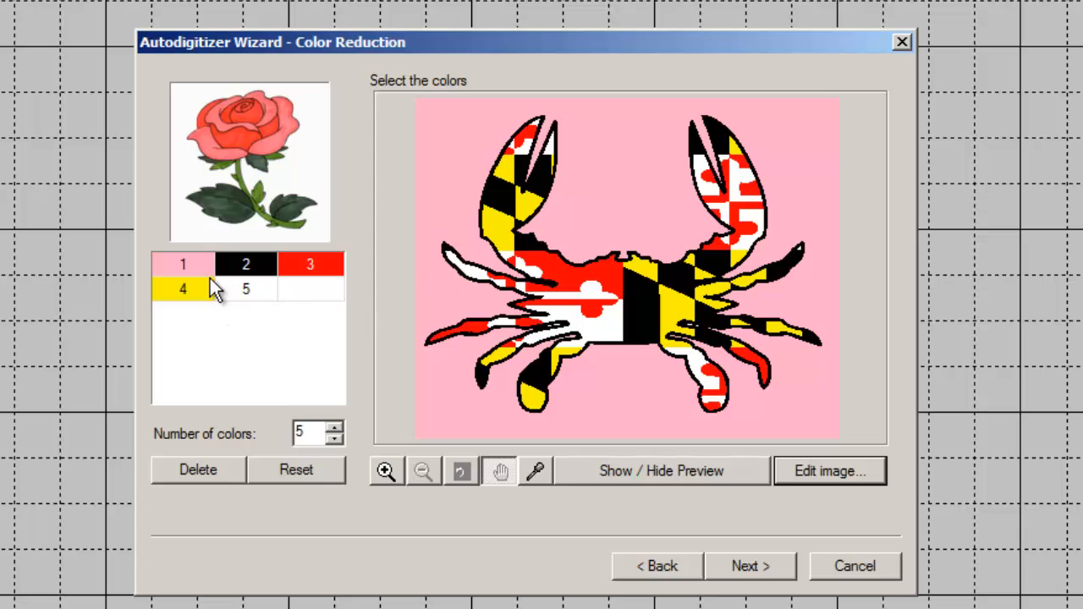
# - Accept the reduced colors and vectorized outlines, set Trim to Always, and generate the embroidery design
pyautogui.click(752, 569)
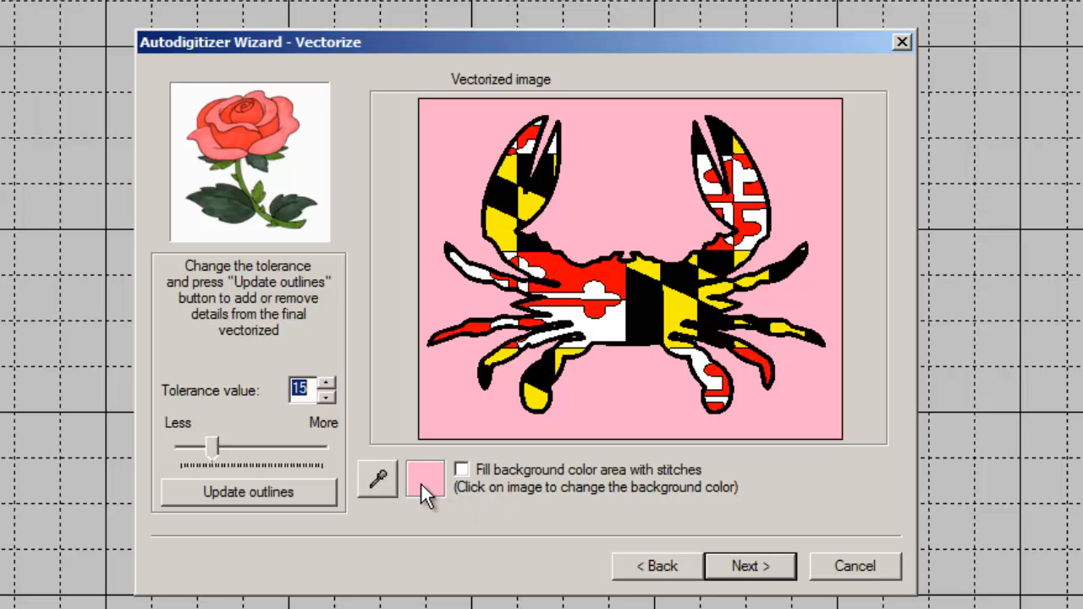
pyautogui.click(744, 571)
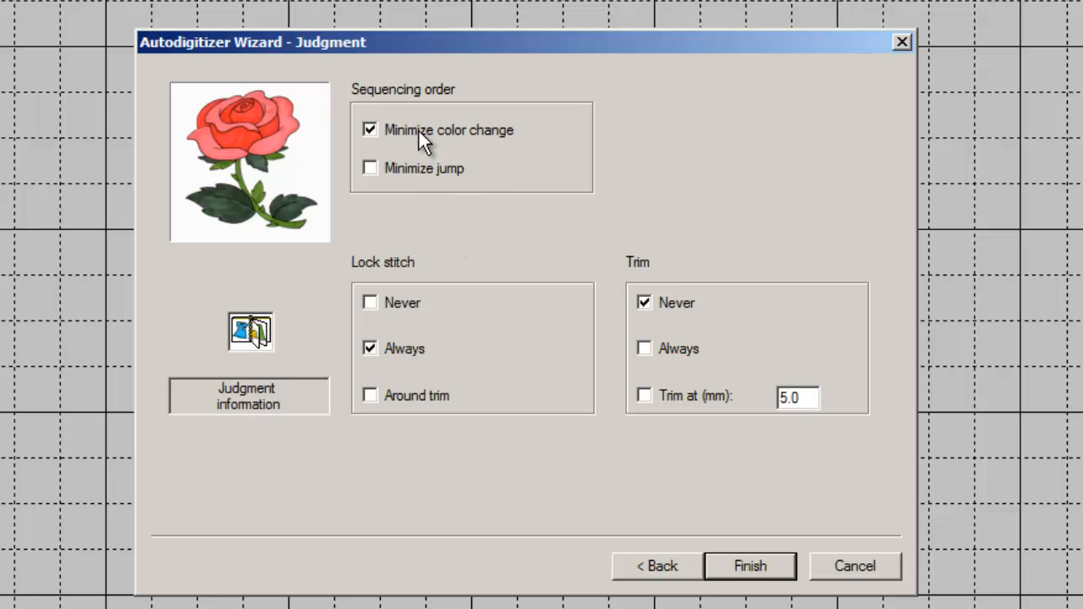
pyautogui.click(645, 349)
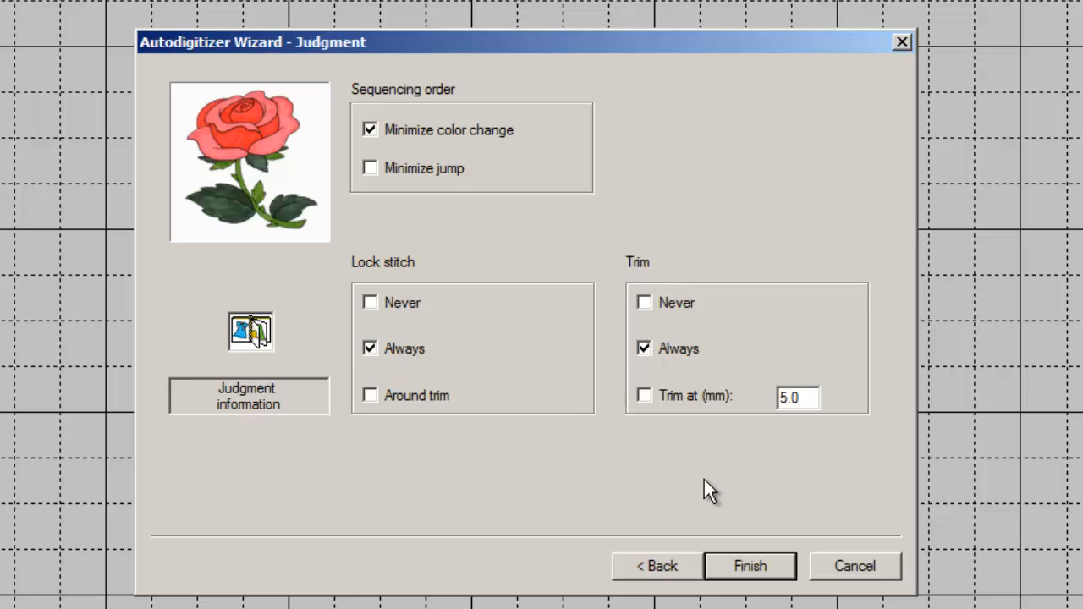
pyautogui.click(747, 569)
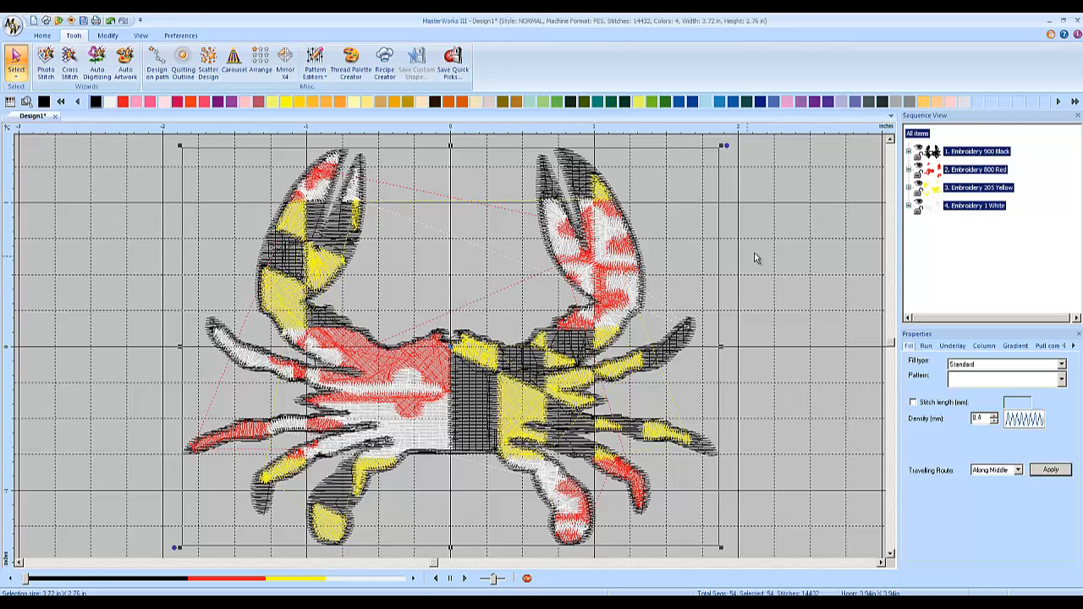
# - Deselect the crab design and turn on the 3D drawing of its stitches
pyautogui.click(780, 250)
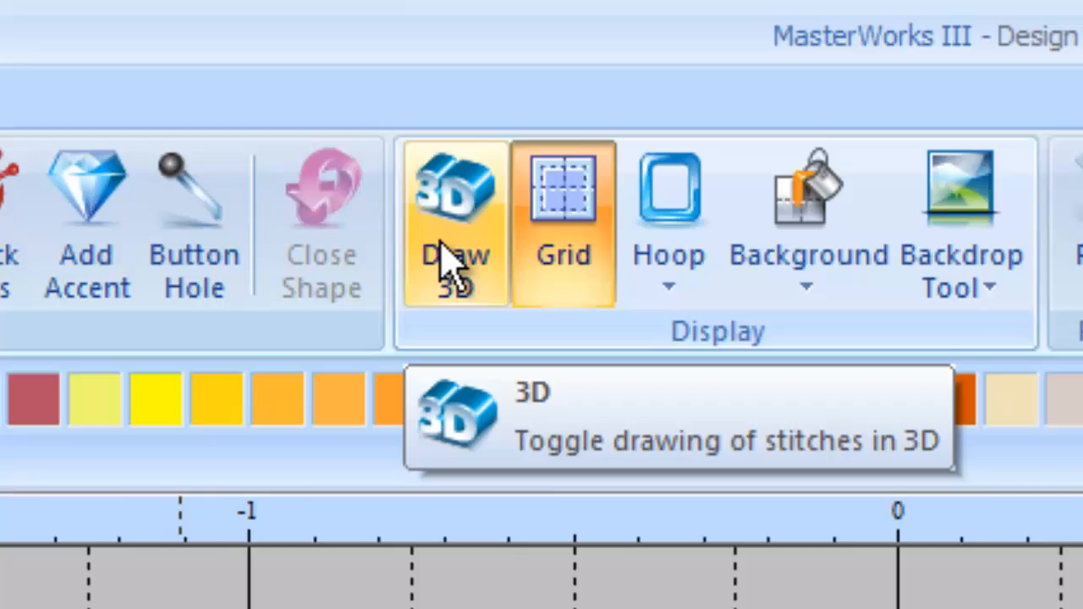
pyautogui.click(446, 259)
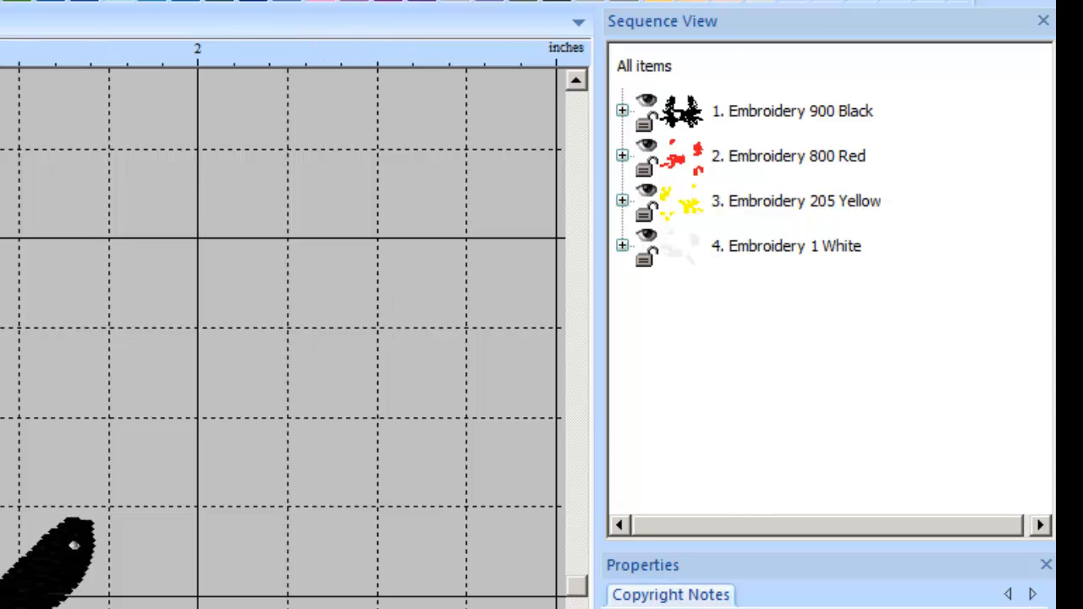
# - Move the 900 Black embroidery to the end of the stitching sequence, below 1 White, and deselect it
pyautogui.click(767, 110)
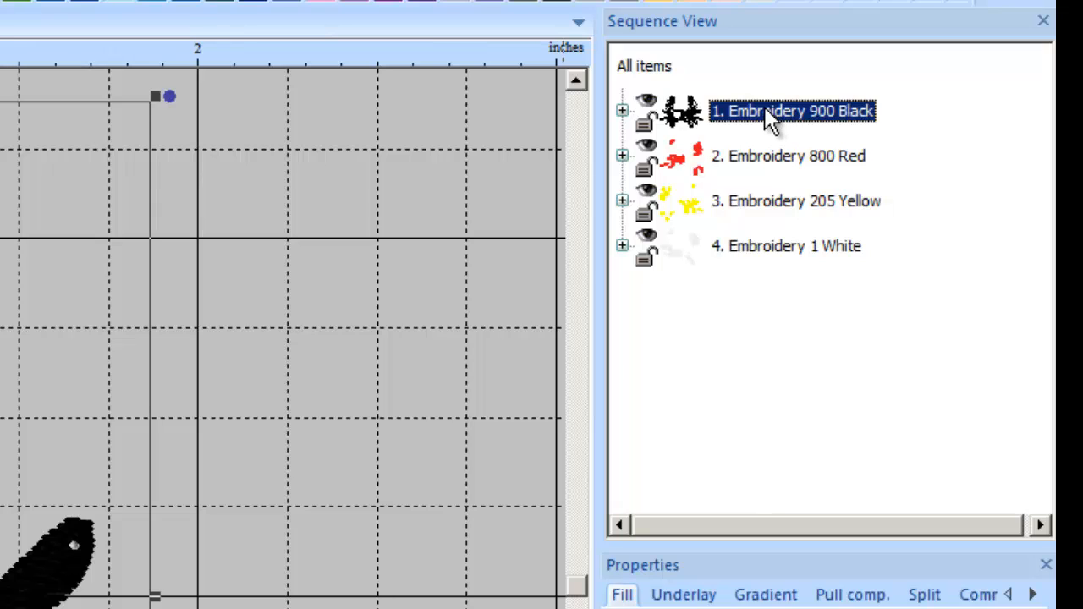
pyautogui.moveTo(775, 110); pyautogui.dragTo(751, 251)
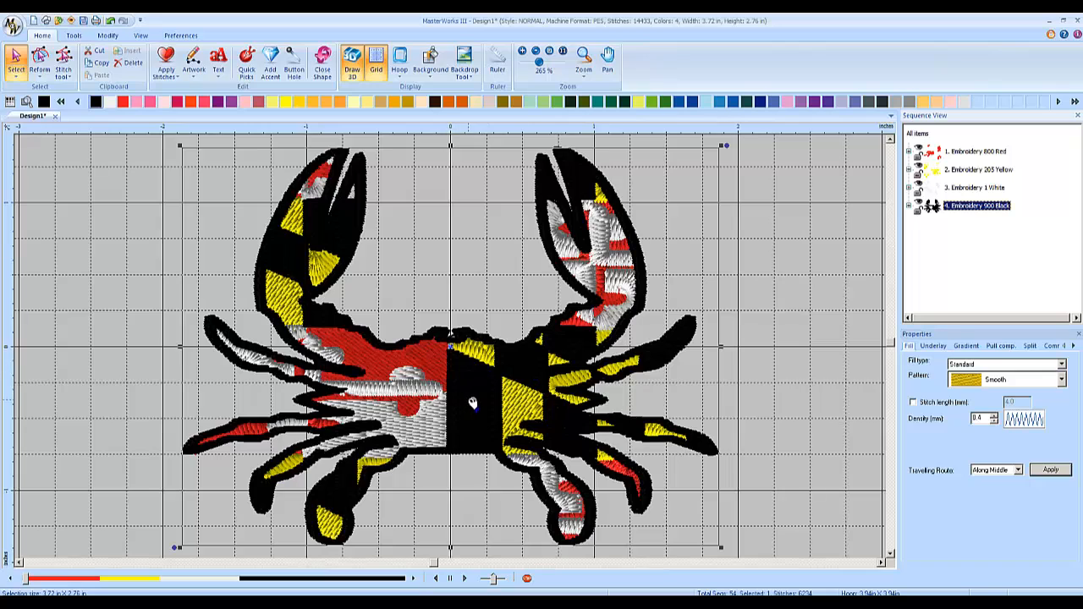
pyautogui.click(783, 255)
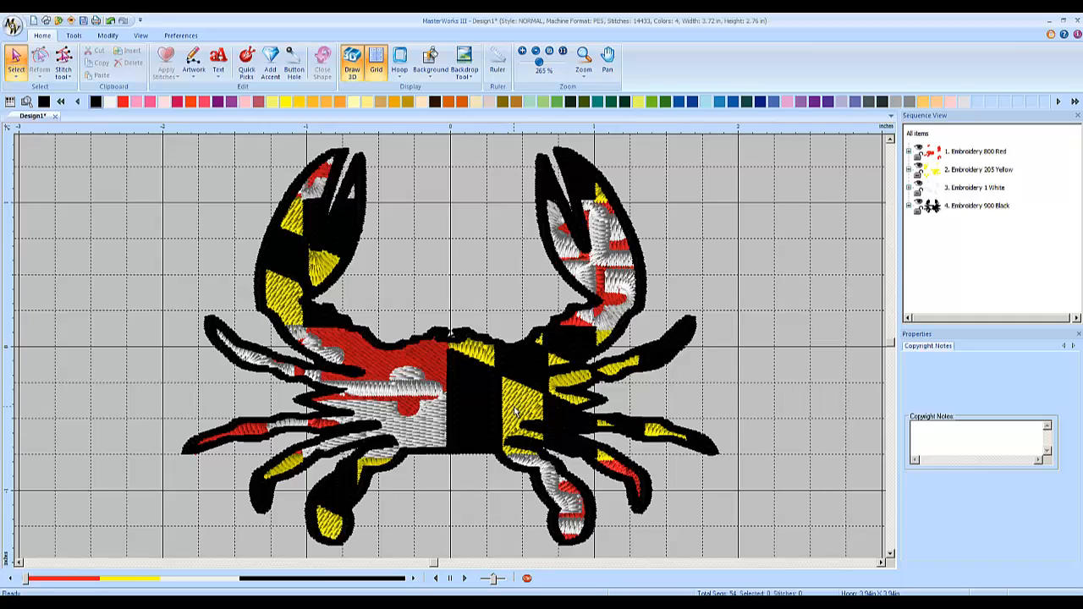
# - Add an inclination line sloping slightly downward across the yellow fill in the right half of the crab's body, and deselect the fill
pyautogui.click(518, 408)
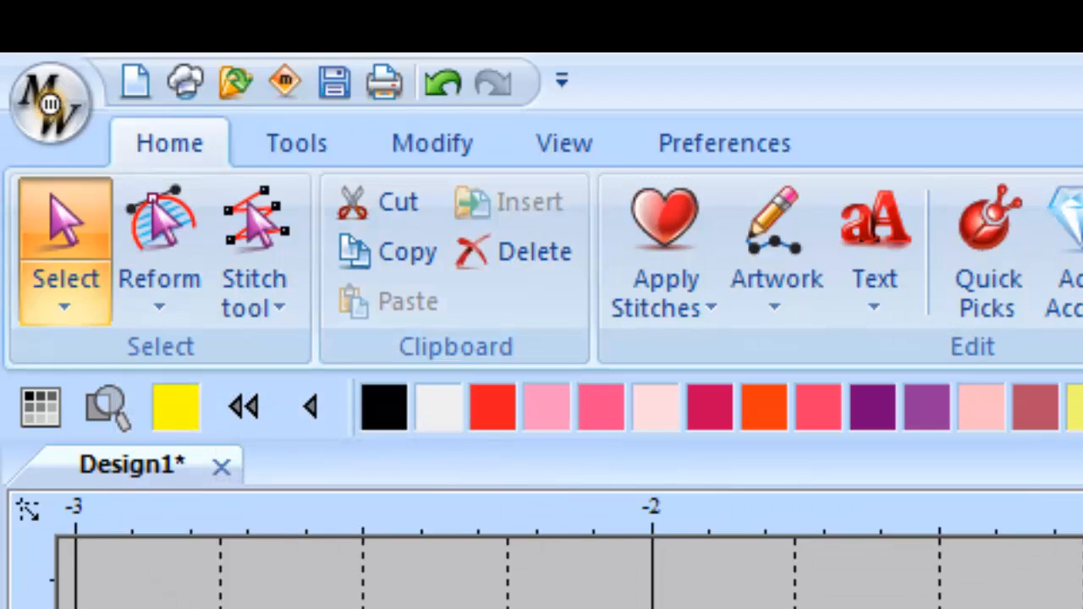
pyautogui.click(179, 295)
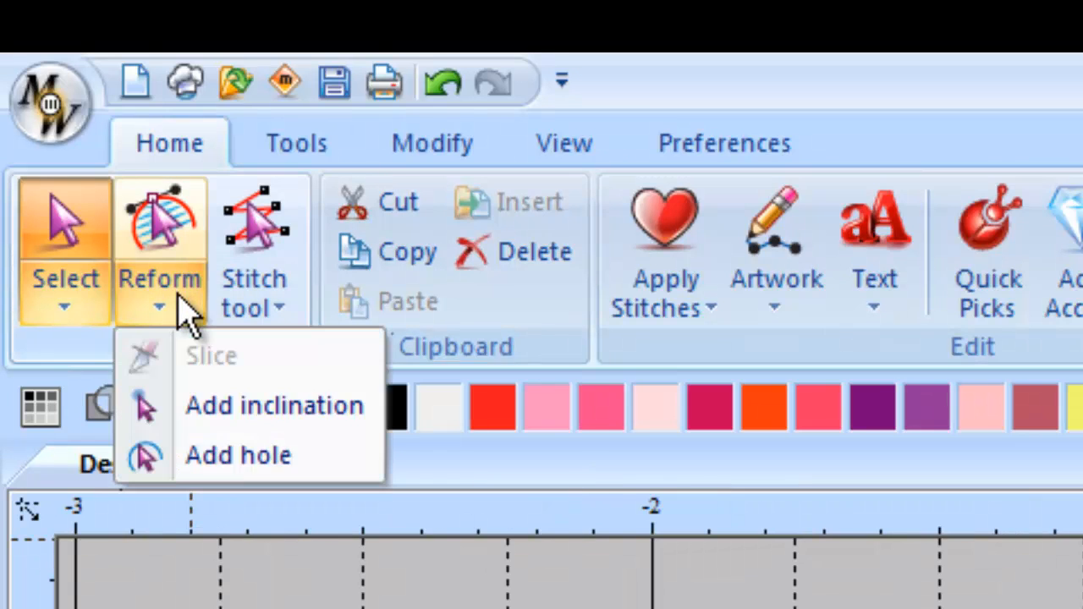
pyautogui.click(269, 415)
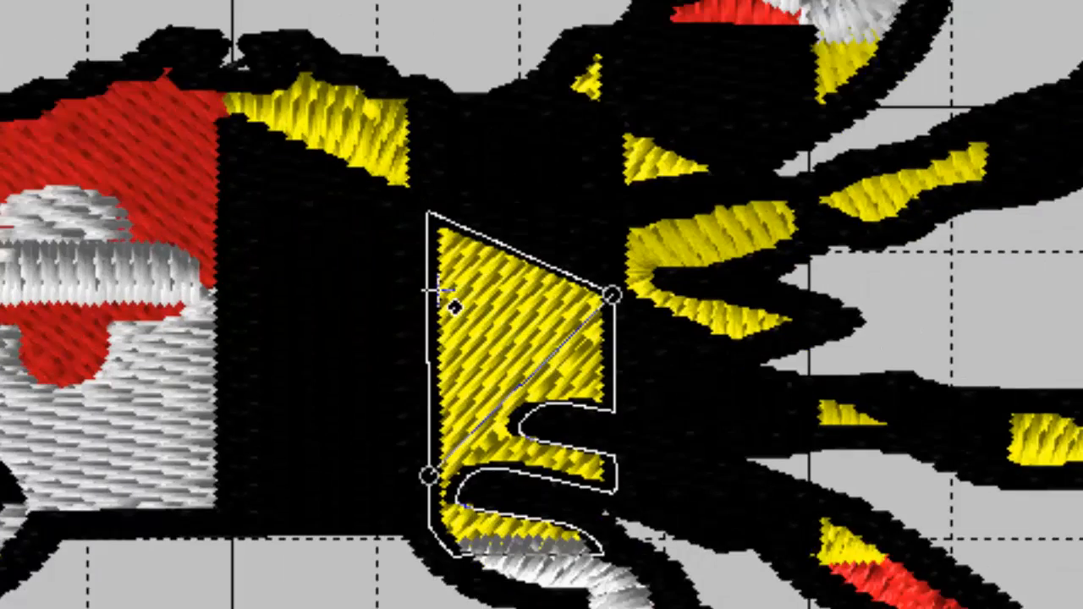
pyautogui.moveTo(436, 290); pyautogui.dragTo(648, 363)
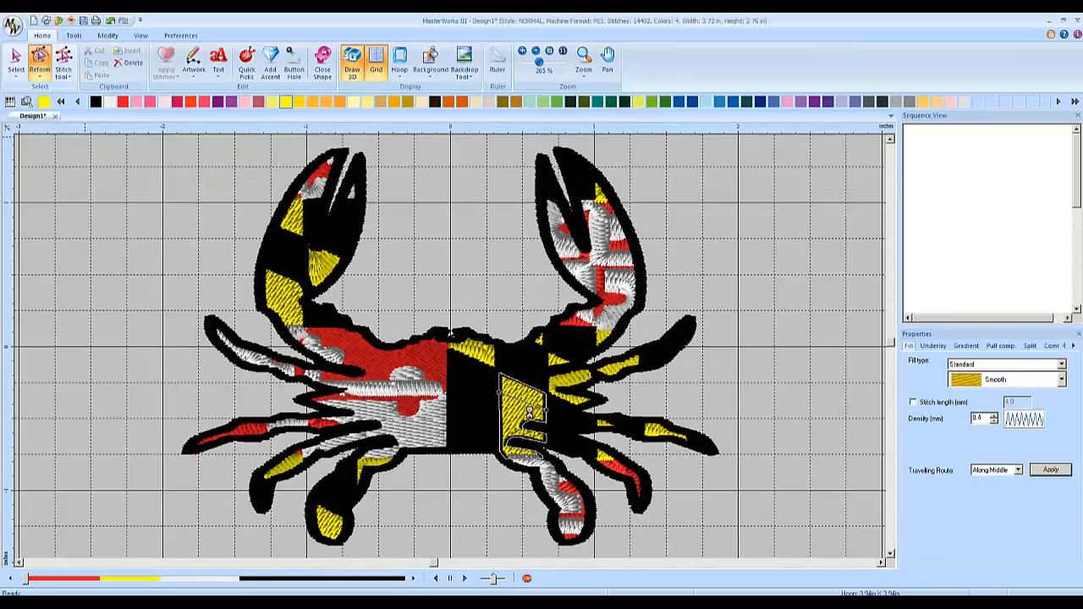
pyautogui.rightClick(605, 383)
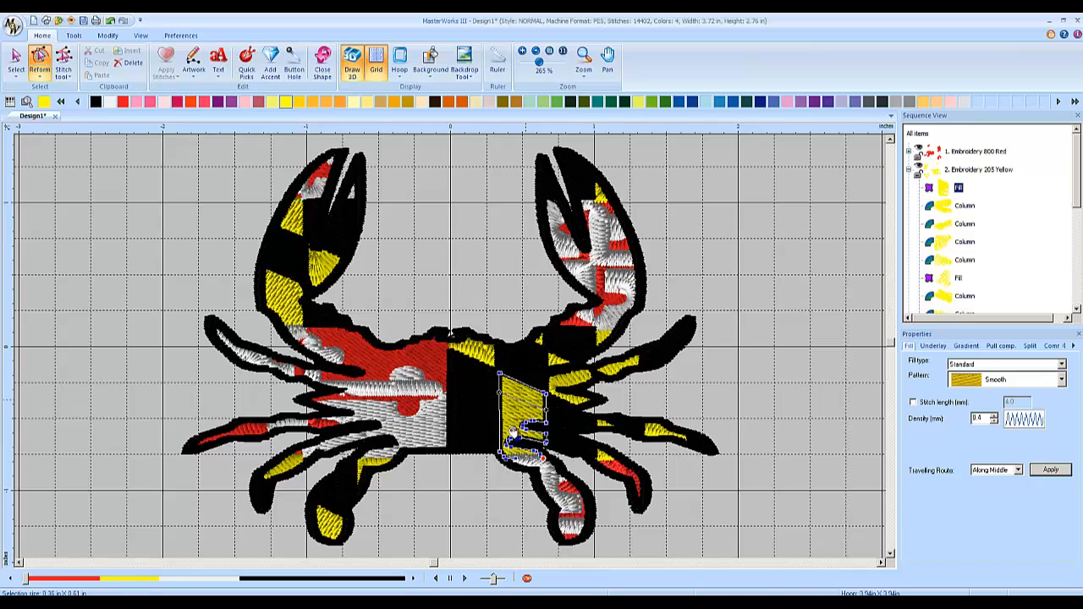
pyautogui.rightClick(514, 433)
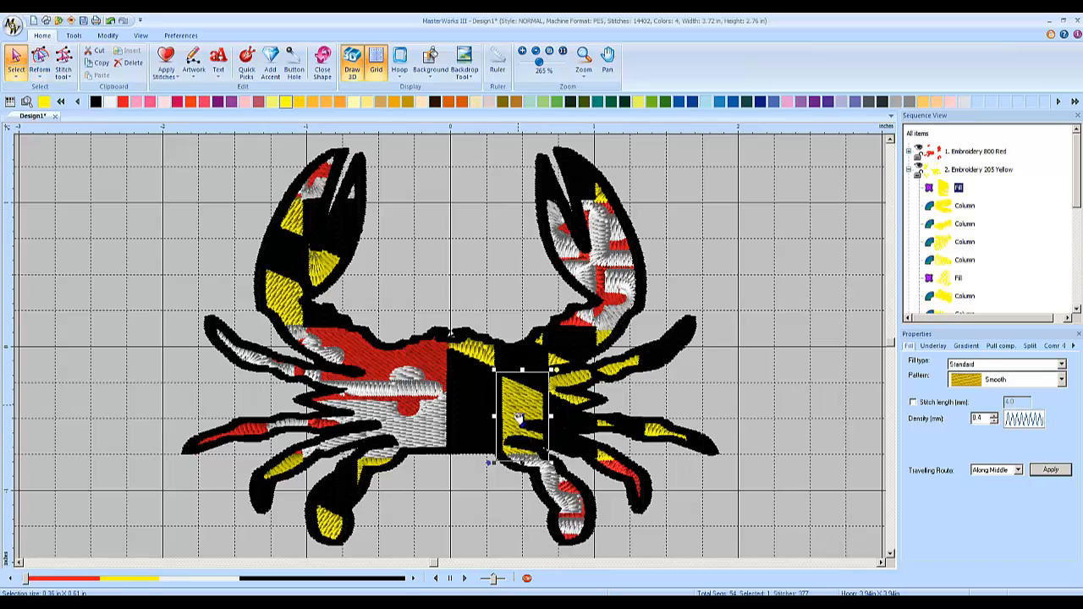
pyautogui.click(738, 310)
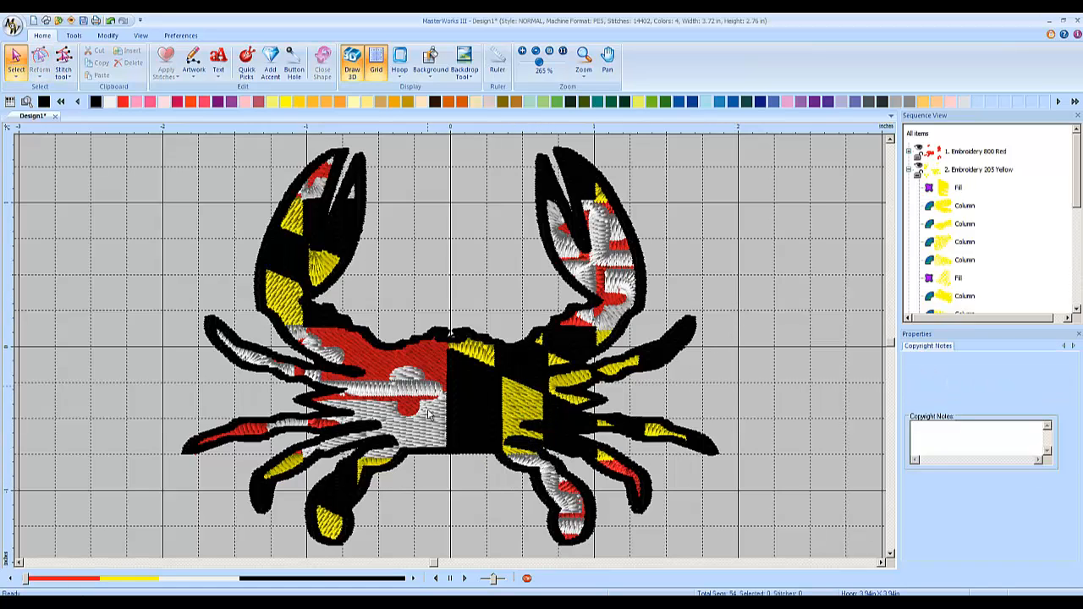
# - Convert all segments of the 800 Red, 205 Yellow and 1 White colors to Standard fill, and deselect them
pyautogui.click(909, 170)
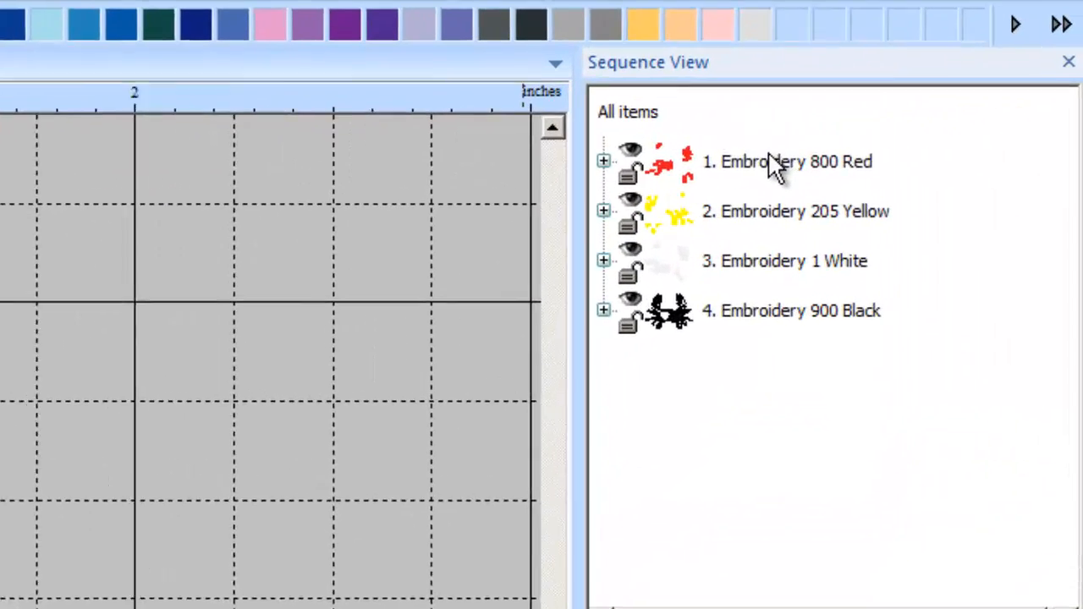
pyautogui.click(969, 151)
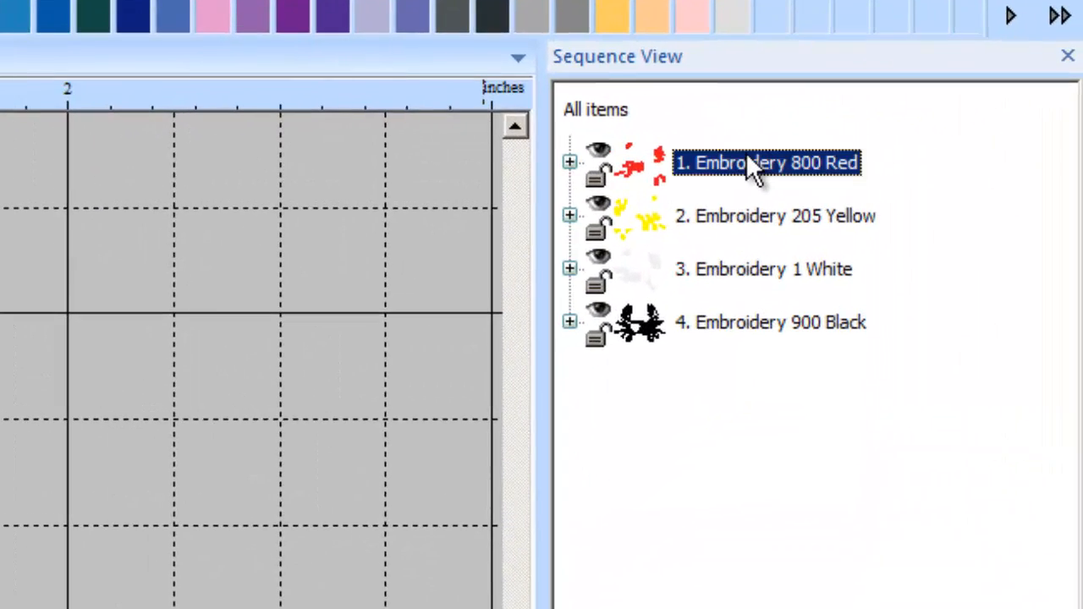
pyautogui.keyDown('ctrl'); pyautogui.click(744, 218); pyautogui.keyUp('ctrl')
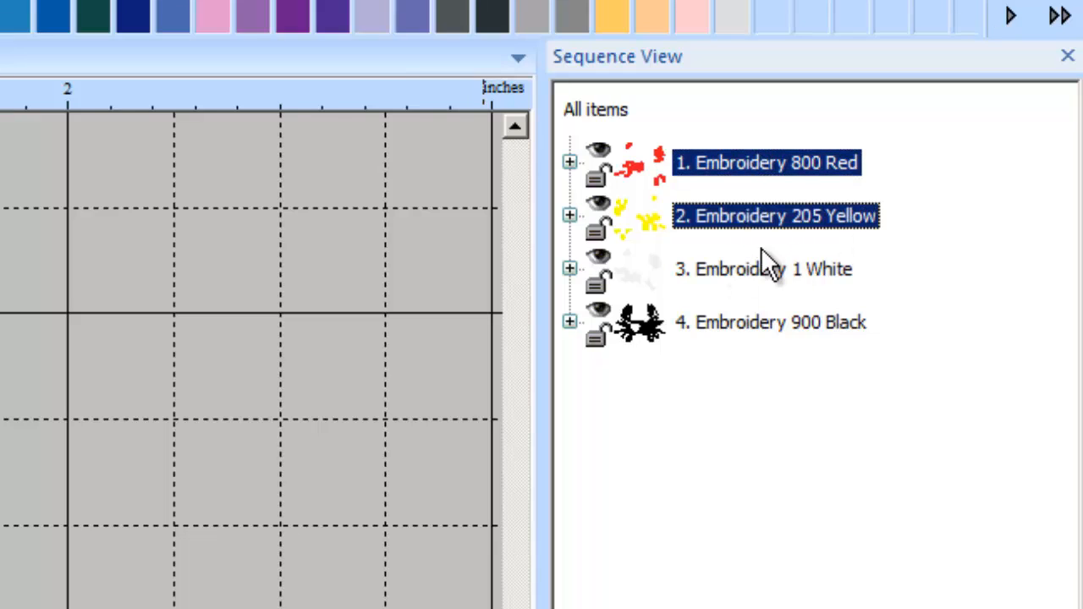
pyautogui.keyDown('ctrl'); pyautogui.click(745, 269); pyautogui.keyUp('ctrl')
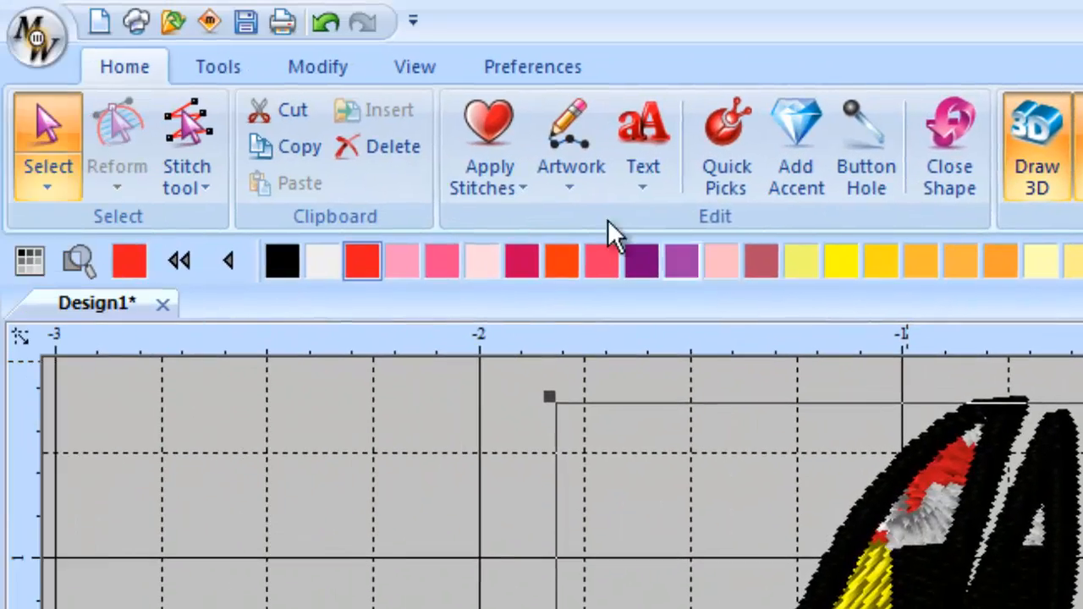
pyautogui.click(500, 174)
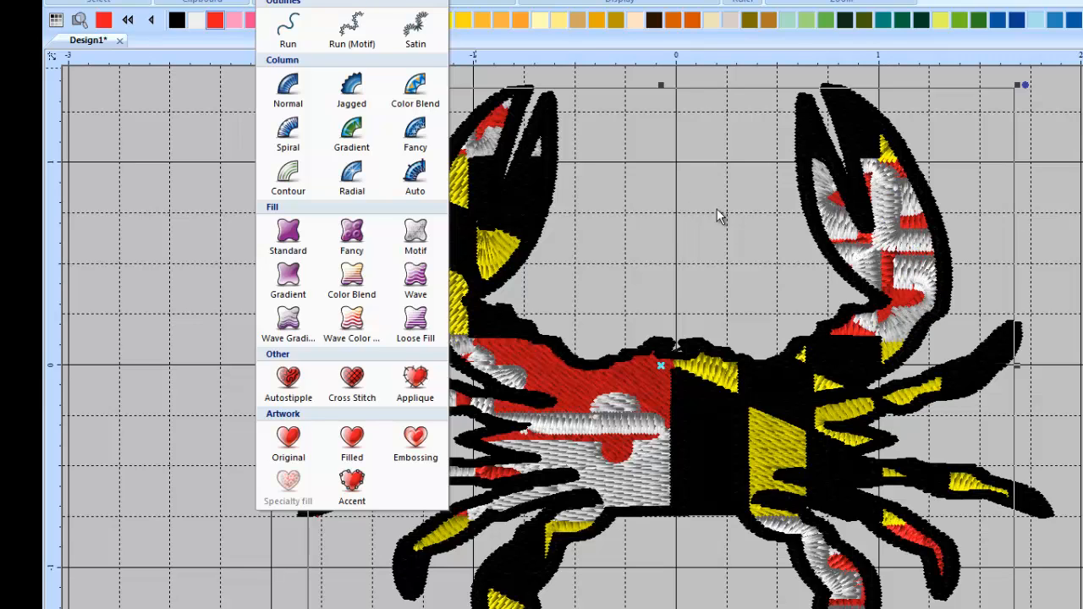
pyautogui.click(292, 241)
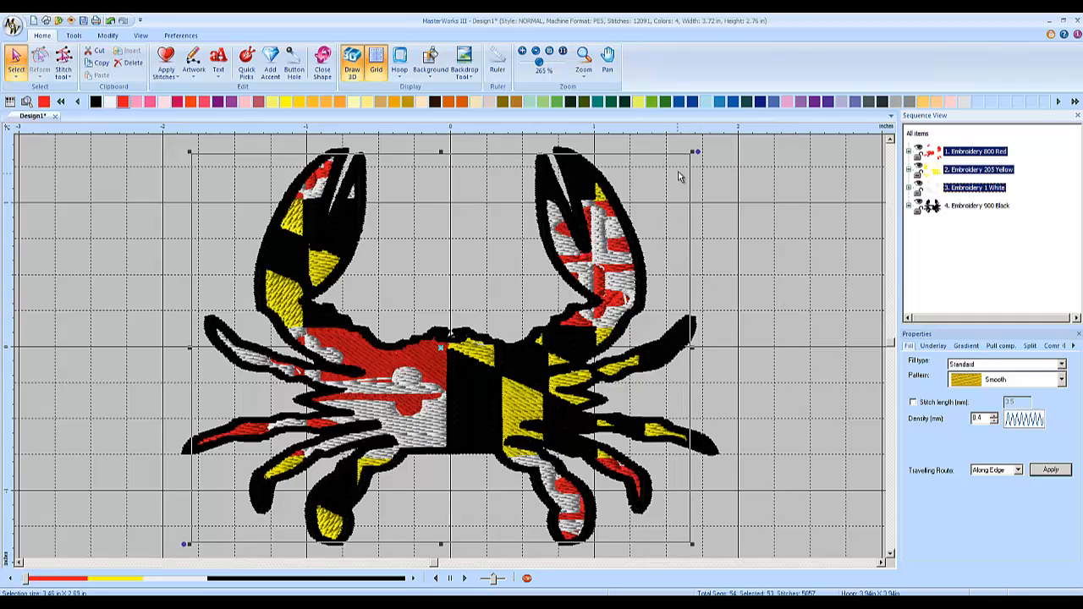
pyautogui.click(767, 247)
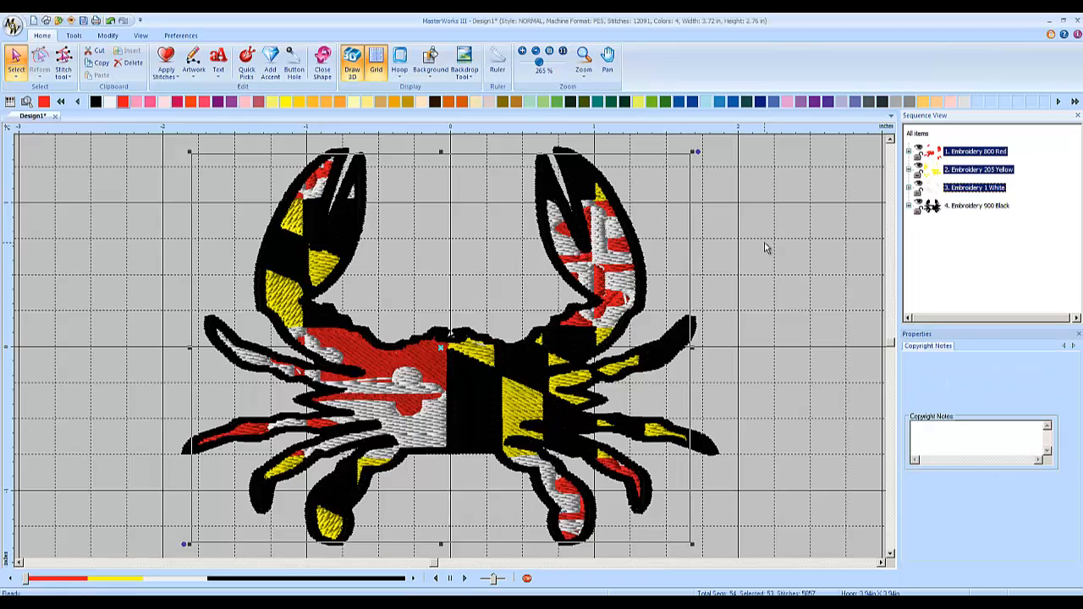
# - Insert a horizontal text object and place it above the crab's claws
pyautogui.scroll(-3, 482, 357)
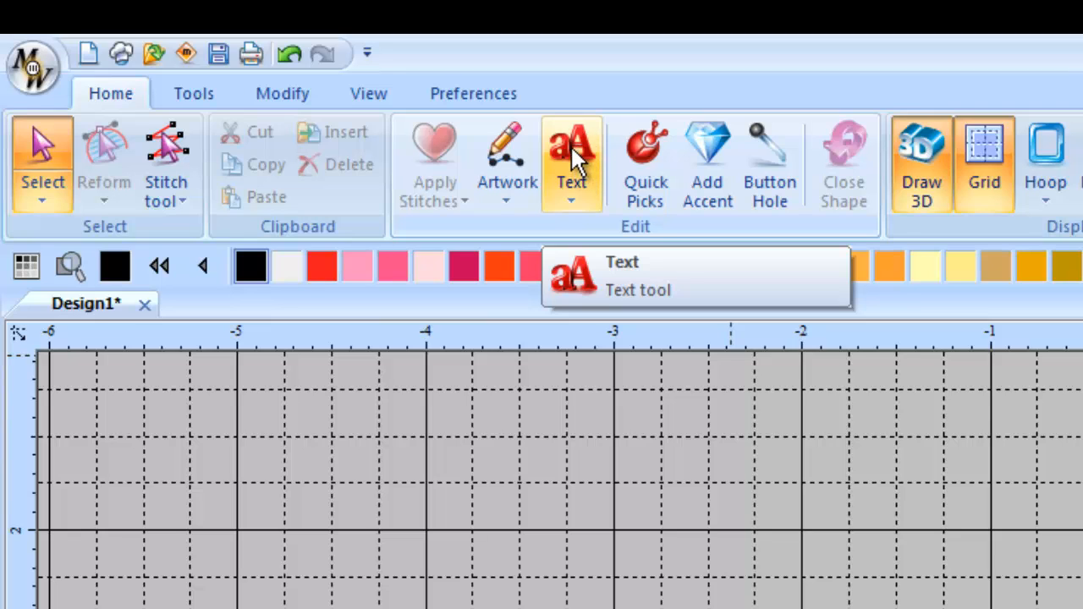
pyautogui.click(570, 145)
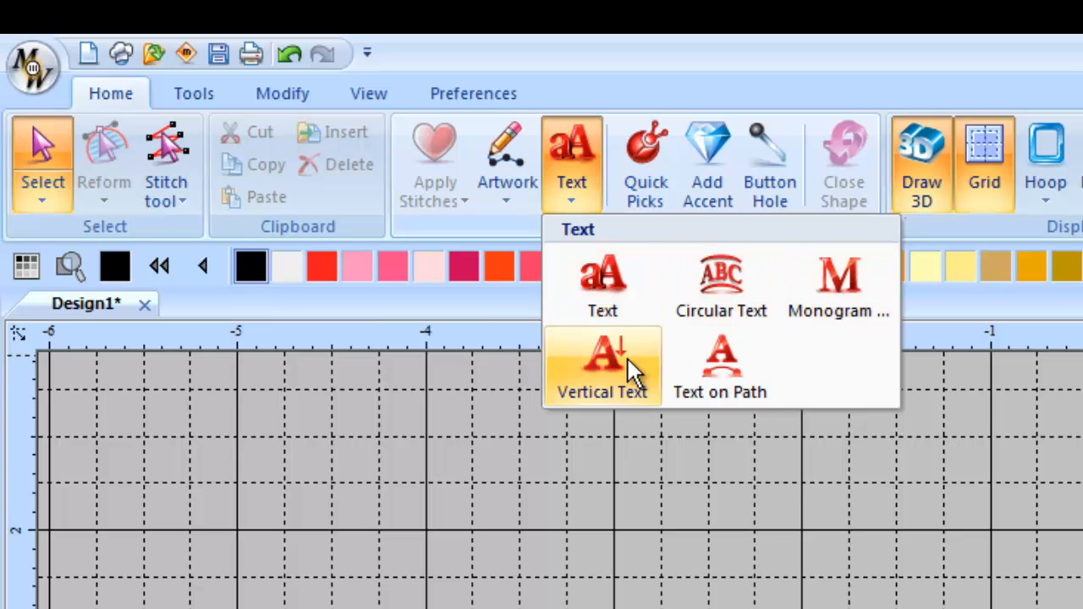
pyautogui.click(600, 285)
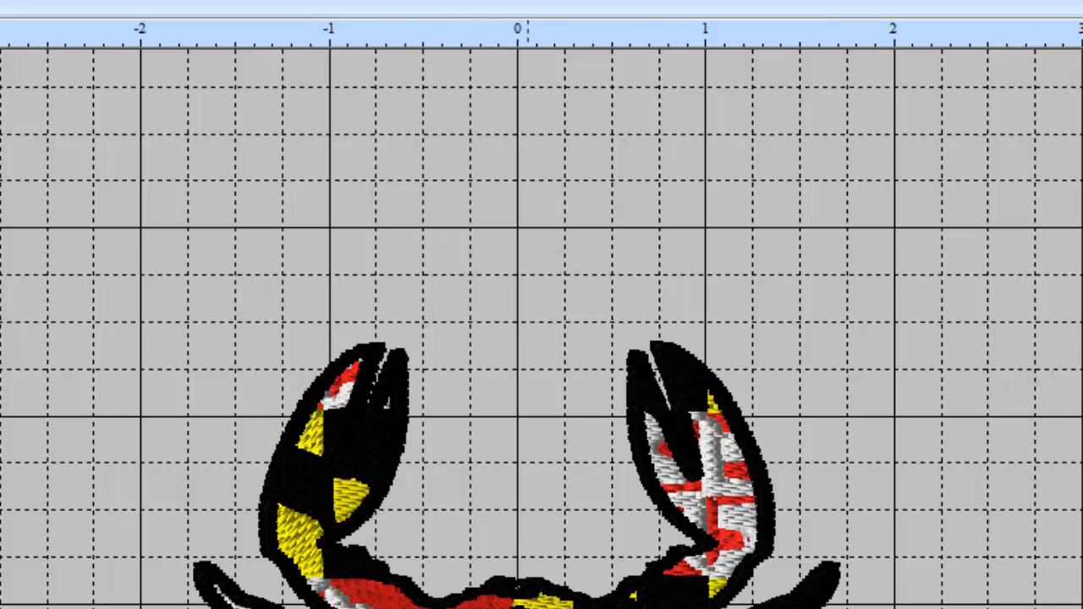
pyautogui.click(336, 237)
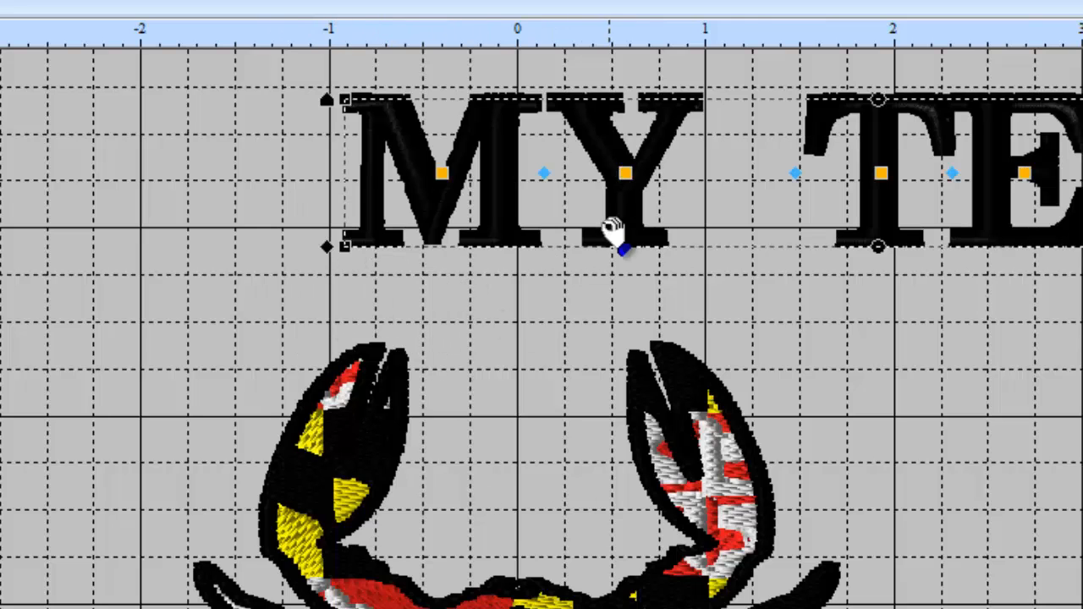
pyautogui.moveTo(665, 170); pyautogui.dragTo(372, 222)
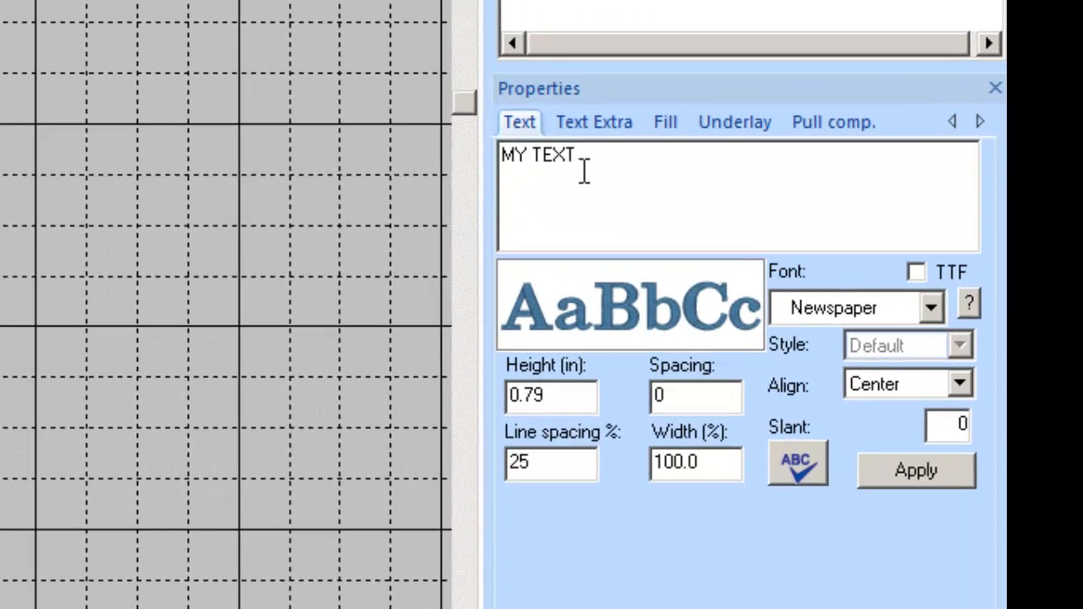
# - Replace the default lettering with "Maryland" and apply it
pyautogui.moveTo(589, 157); pyautogui.dragTo(467, 152)
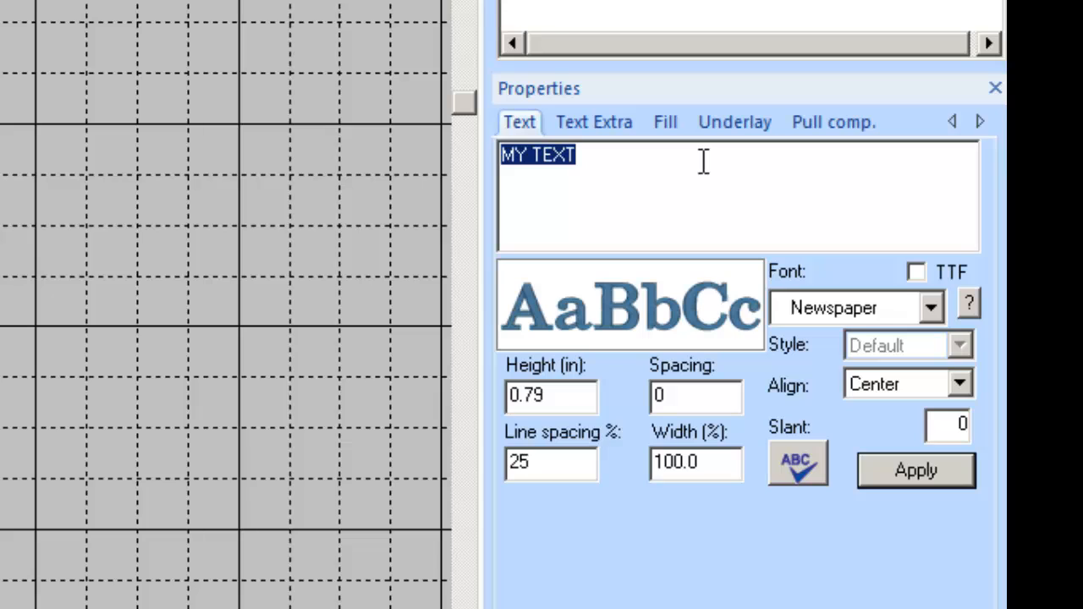
pyautogui.write('Mar')
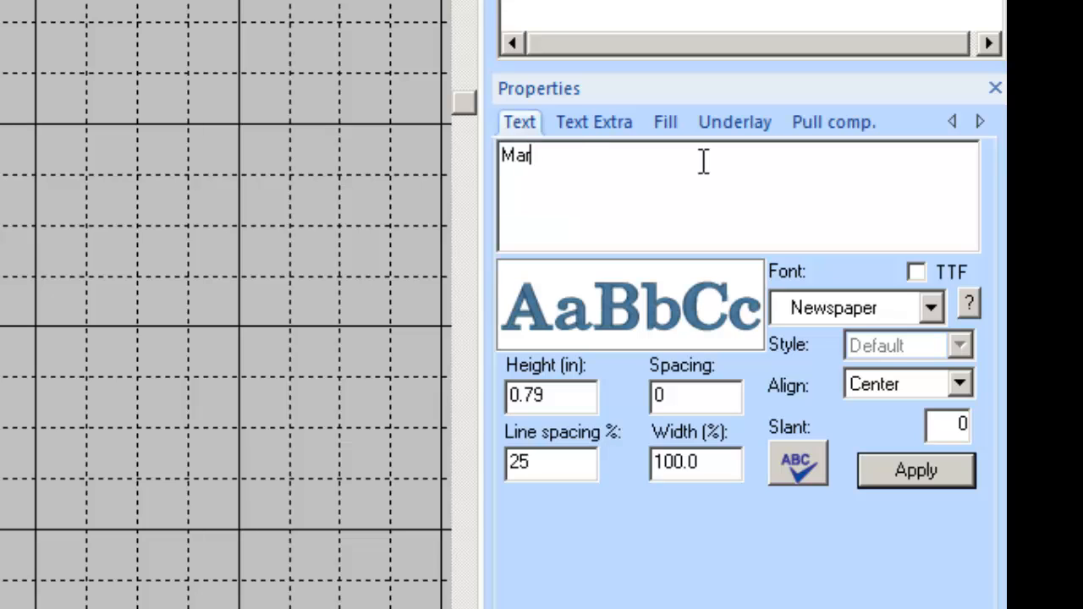
pyautogui.write('yland')
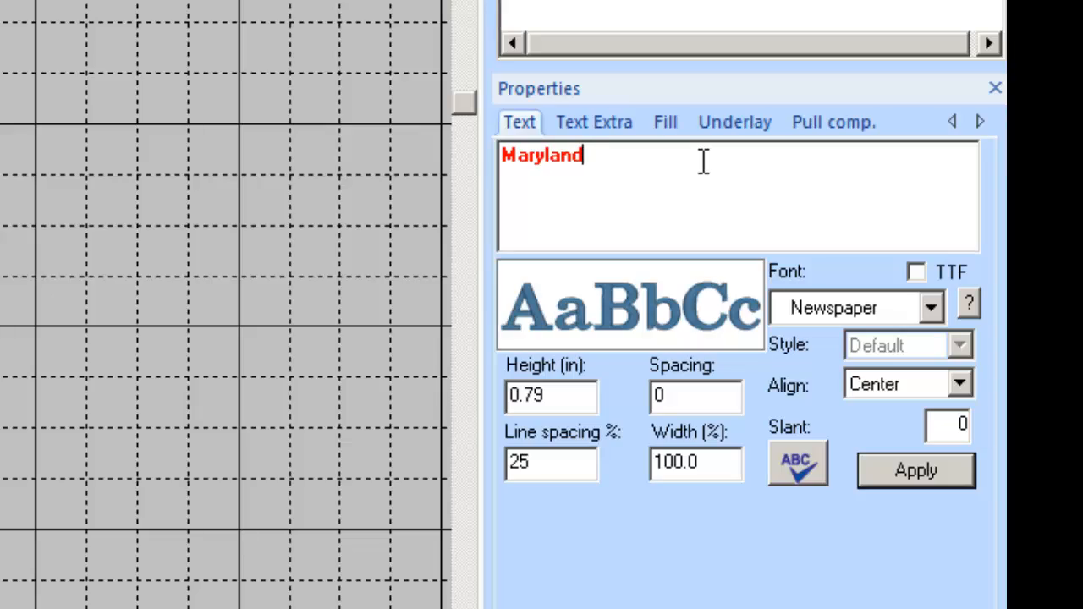
pyautogui.click(914, 474)
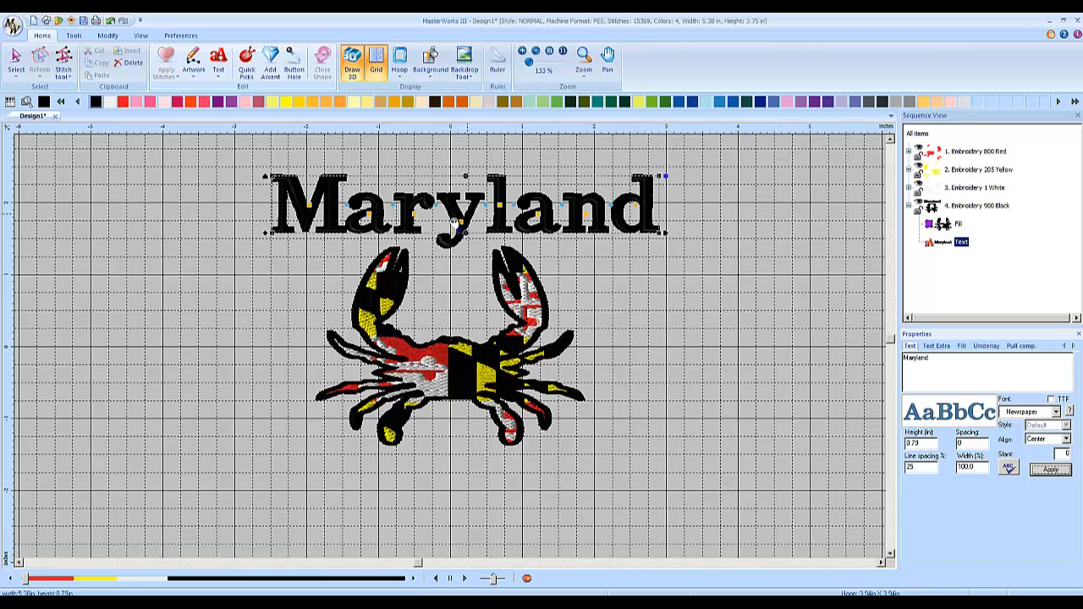
# - Try the Maryland text below the crab and return it to a spot roughly centered above the claws
pyautogui.moveTo(455, 222); pyautogui.dragTo(470, 500)
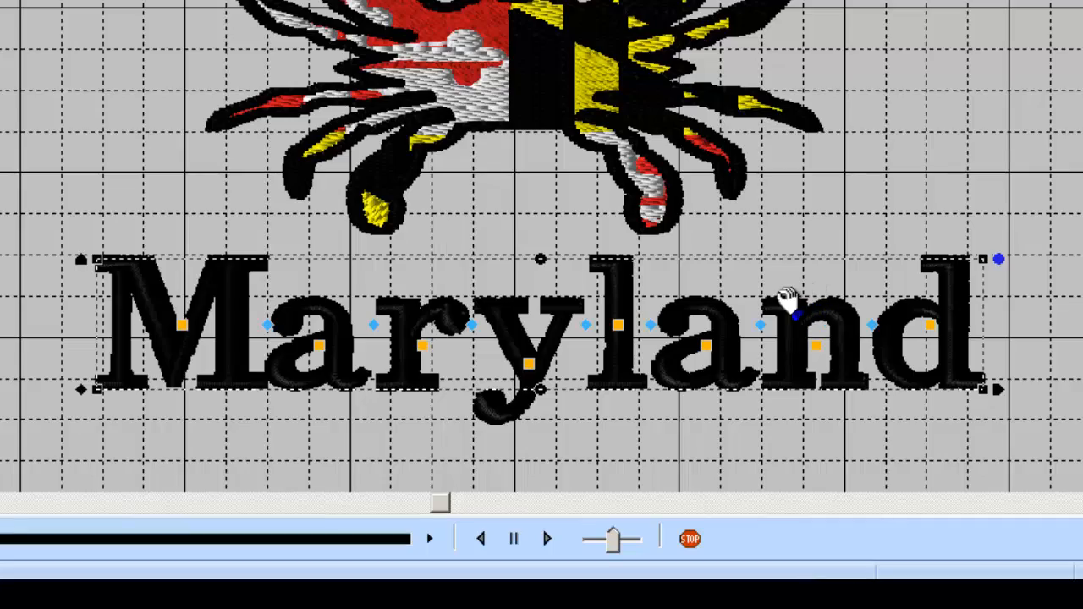
pyautogui.moveTo(790, 312); pyautogui.dragTo(616, 125)
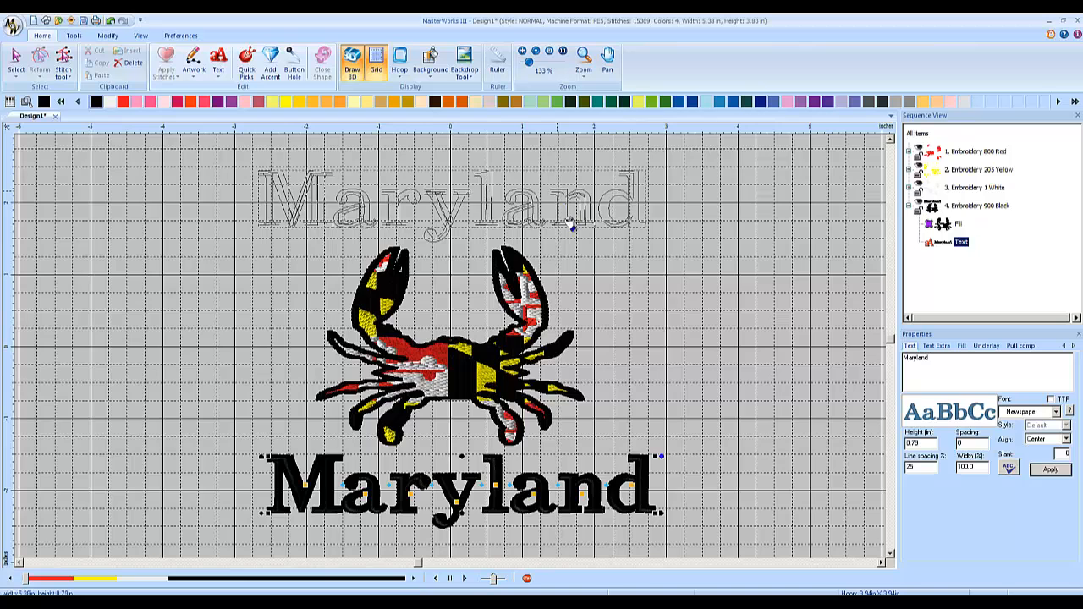
pyautogui.moveTo(573, 224); pyautogui.dragTo(572, 225)
pyautogui.moveTo(498, 189)
pyautogui.mouseDown()
pyautogui.moveTo(510, 481)
pyautogui.moveTo(496, 484)
pyautogui.moveTo(501, 186)
pyautogui.mouseUp()
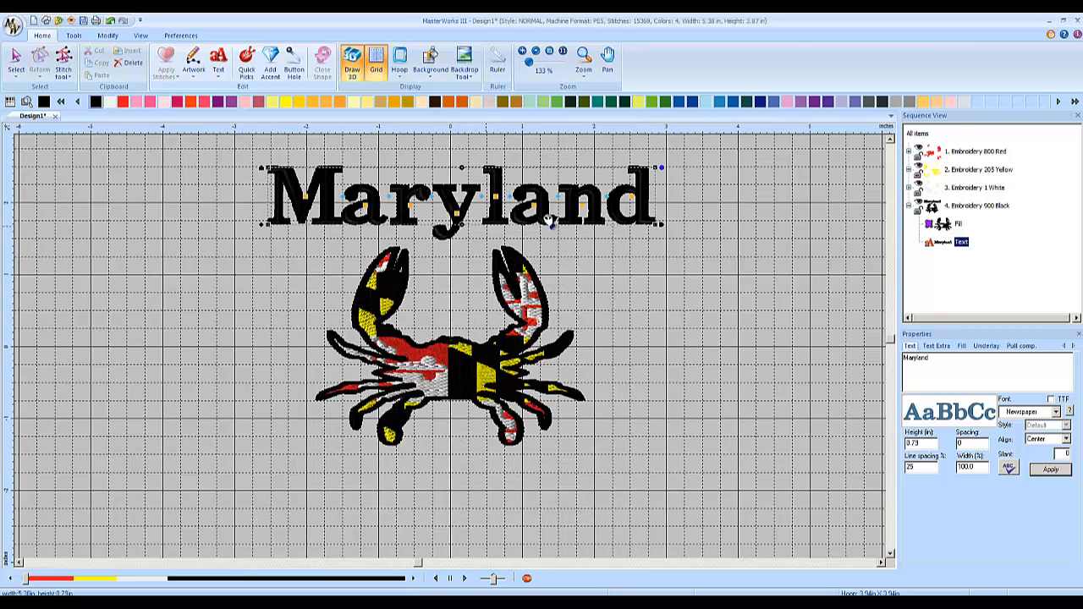
# - Arch the upper edge of the Maryland text upward and bulge its lower edge down over the claws, accepting the satin width warning
pyautogui.click(889, 142)
pyautogui.scroll(1, 838, 194)
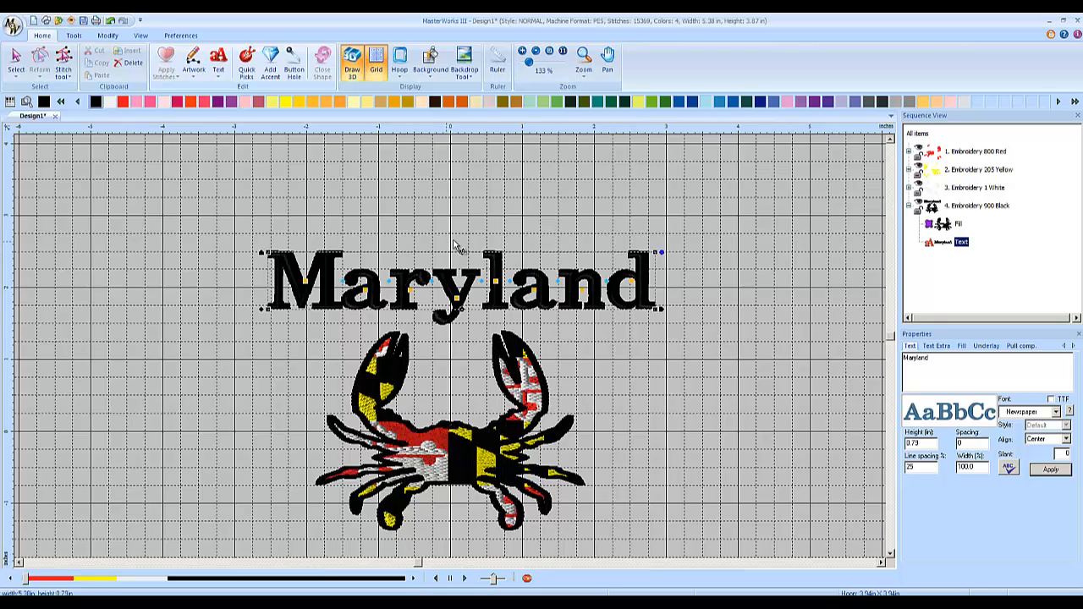
pyautogui.moveTo(462, 254); pyautogui.dragTo(482, 229)
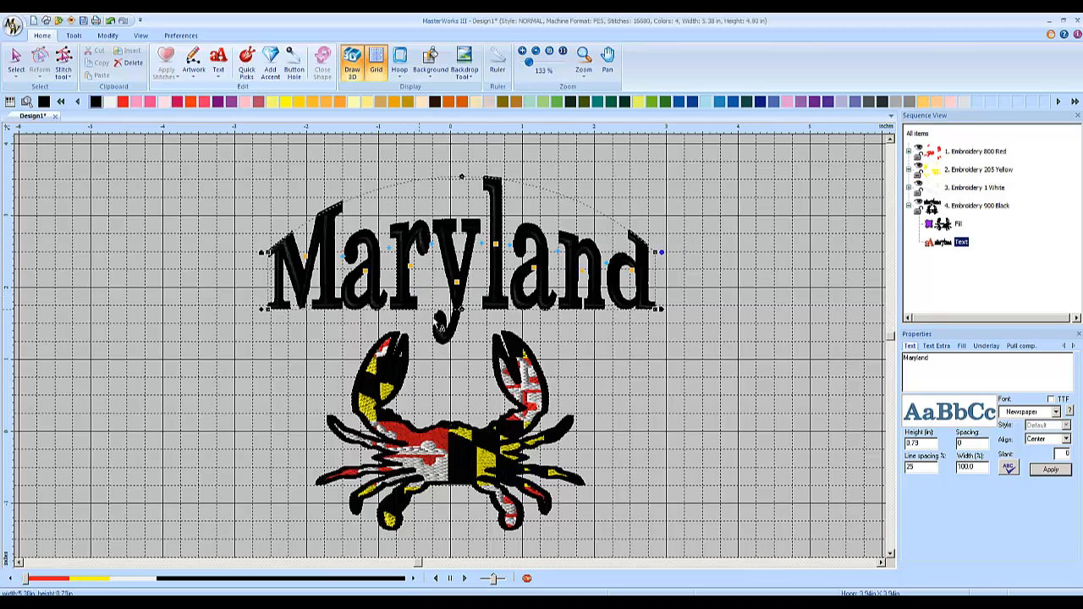
pyautogui.moveTo(461, 309); pyautogui.dragTo(462, 373)
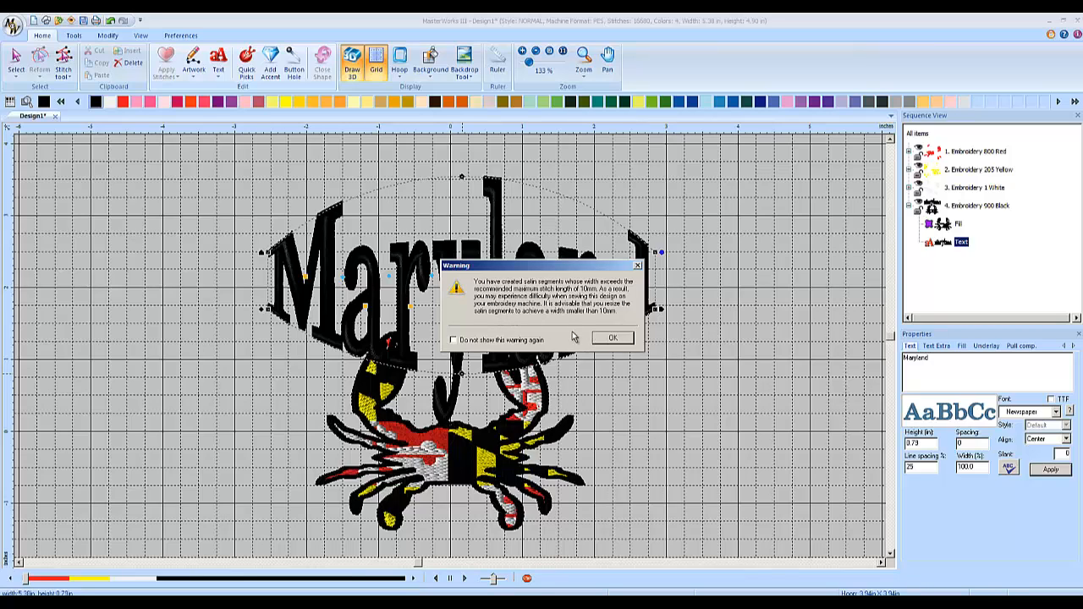
pyautogui.click(613, 338)
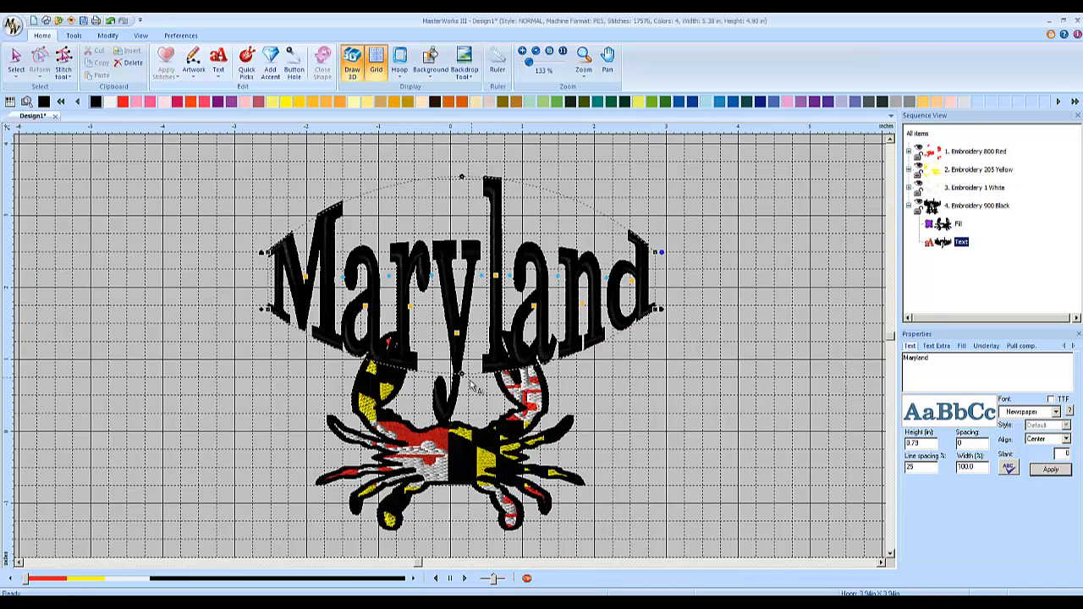
# - Try a shallower bulge on the lower edge of the Maryland text, and undo that change
pyautogui.moveTo(462, 373); pyautogui.dragTo(470, 349)
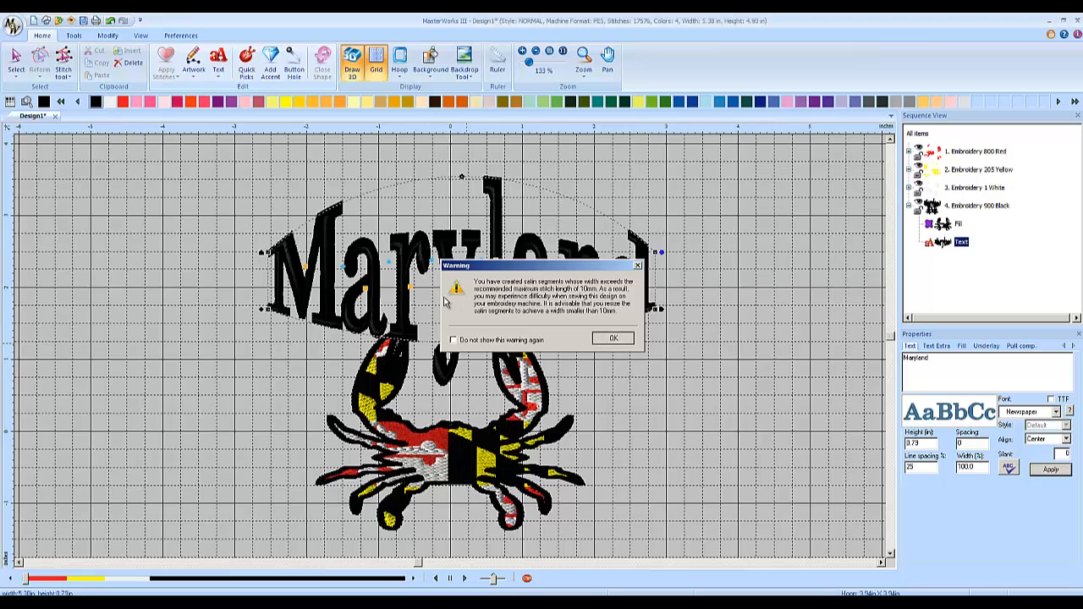
pyautogui.click(611, 339)
pyautogui.click(110, 20)
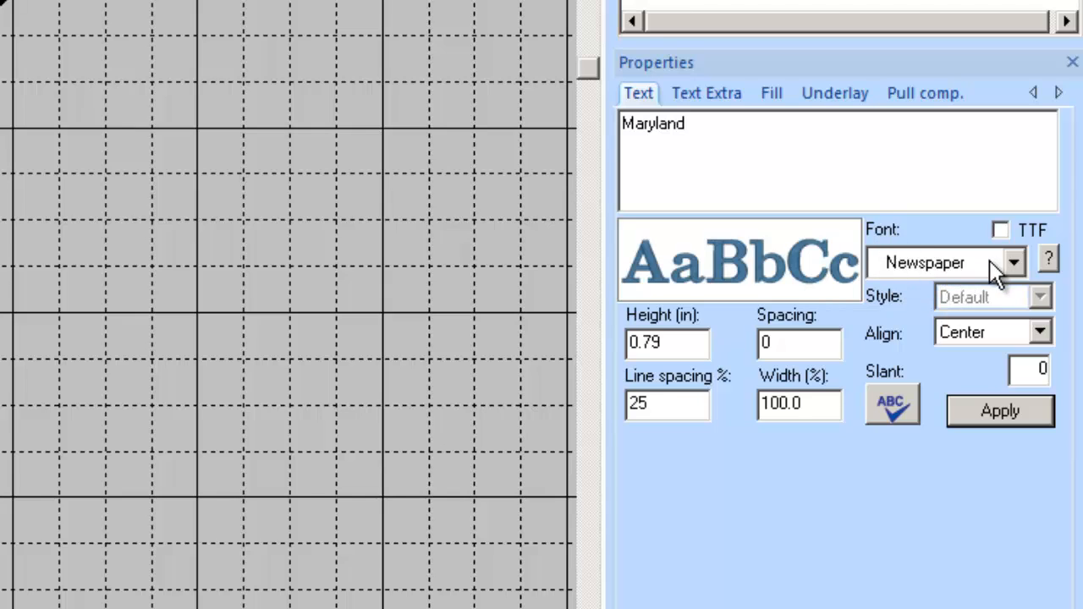
# - Change the Maryland text's font to Finesse, apply it, and nudge the text slightly higher above the crab
pyautogui.click(1013, 261)
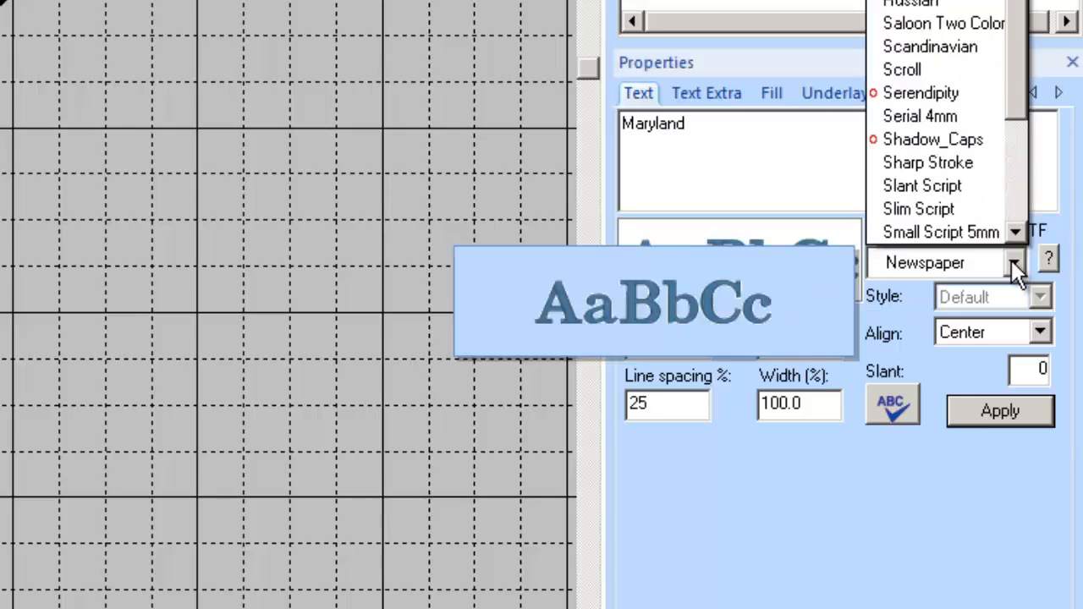
pyautogui.moveTo(1013, 193); pyautogui.dragTo(1012, 253)
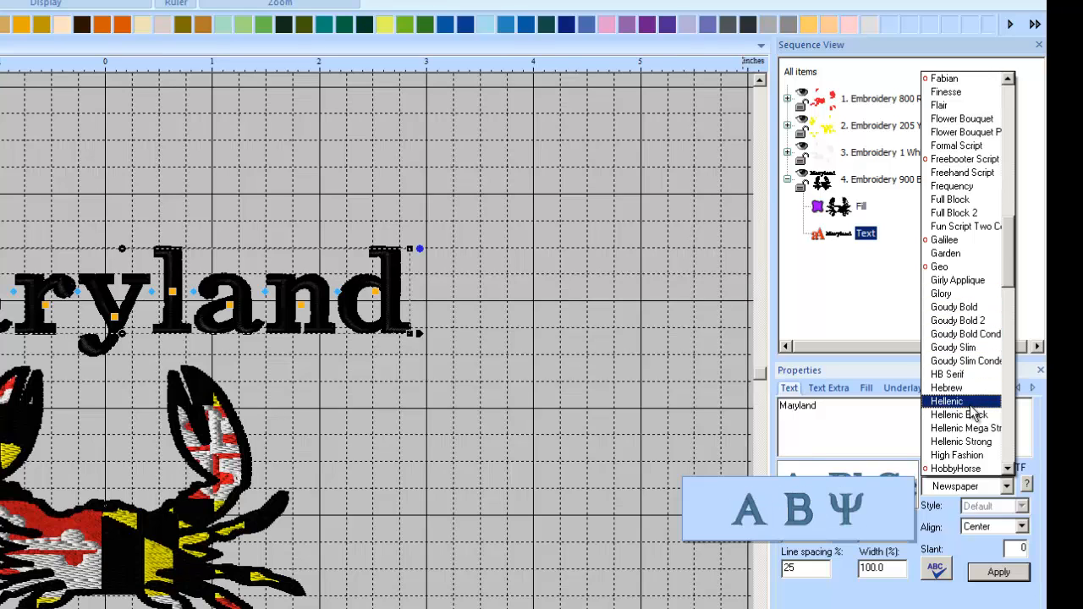
pyautogui.click(954, 93)
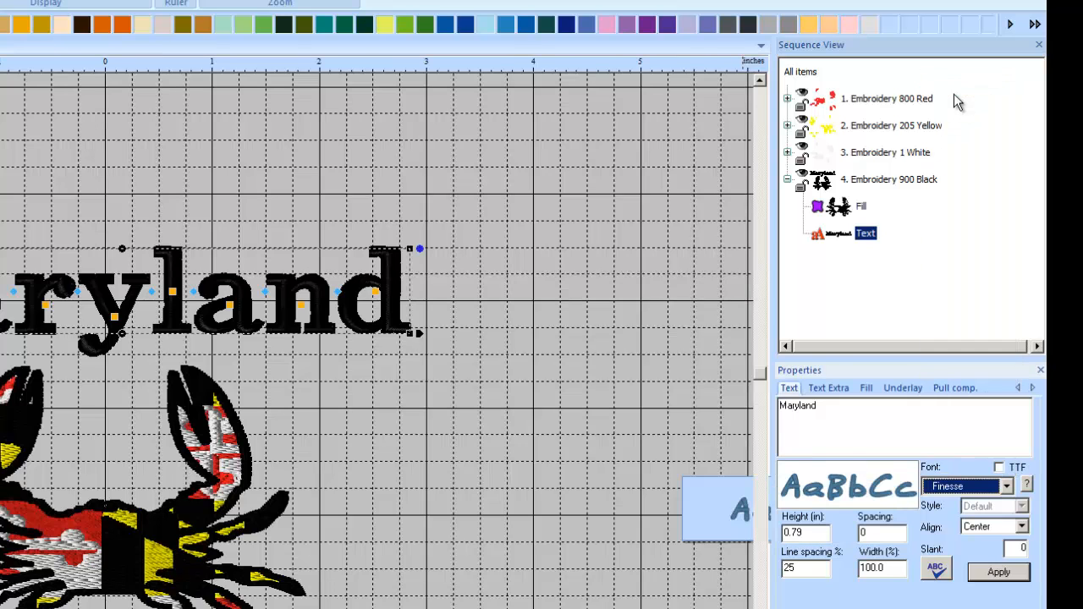
pyautogui.click(999, 573)
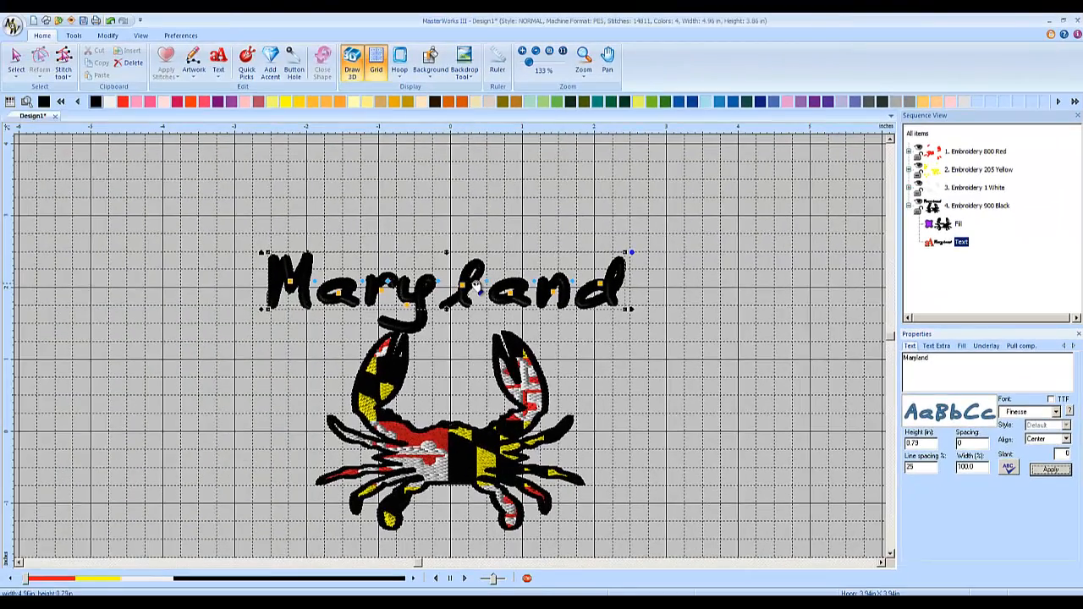
pyautogui.moveTo(490, 278); pyautogui.dragTo(490, 263)
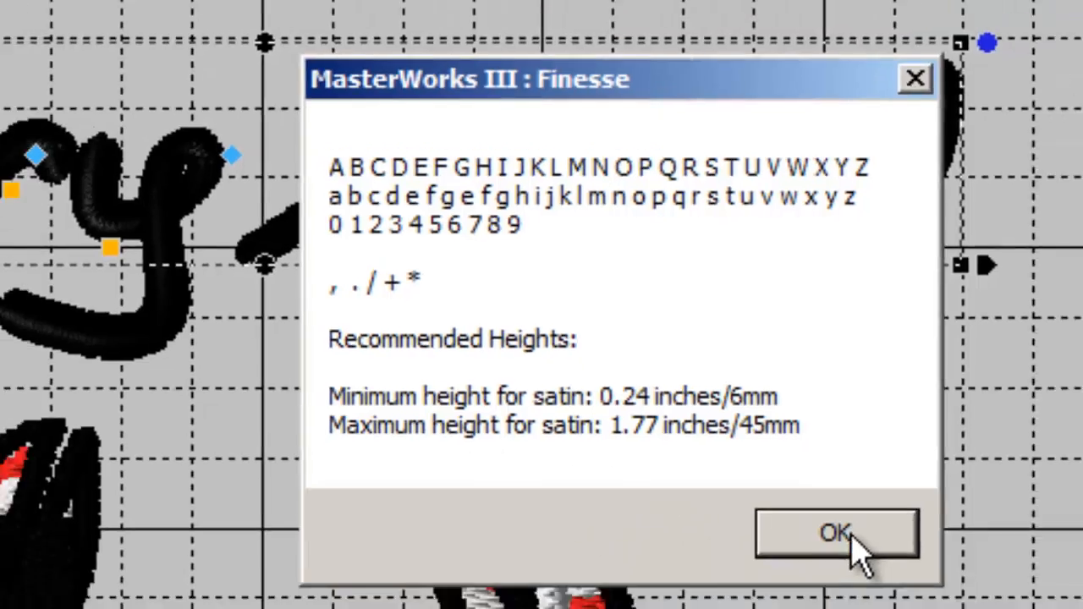
pyautogui.click(912, 569)
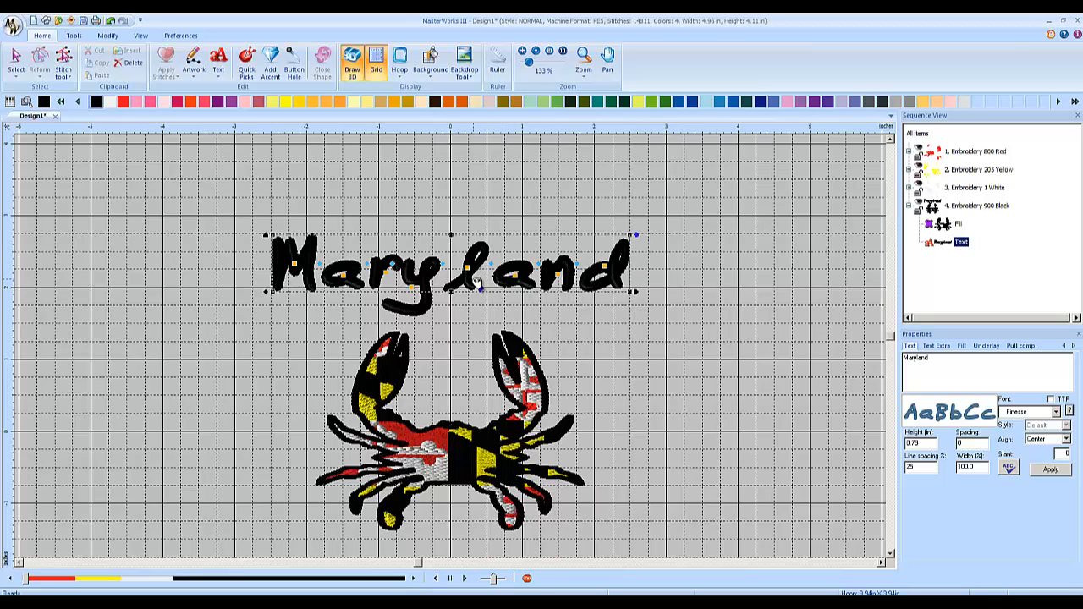
# - Convert the Maryland text to a circle frame so the lettering arcs above the crab
pyautogui.click(225, 77)
pyautogui.click(225, 76)
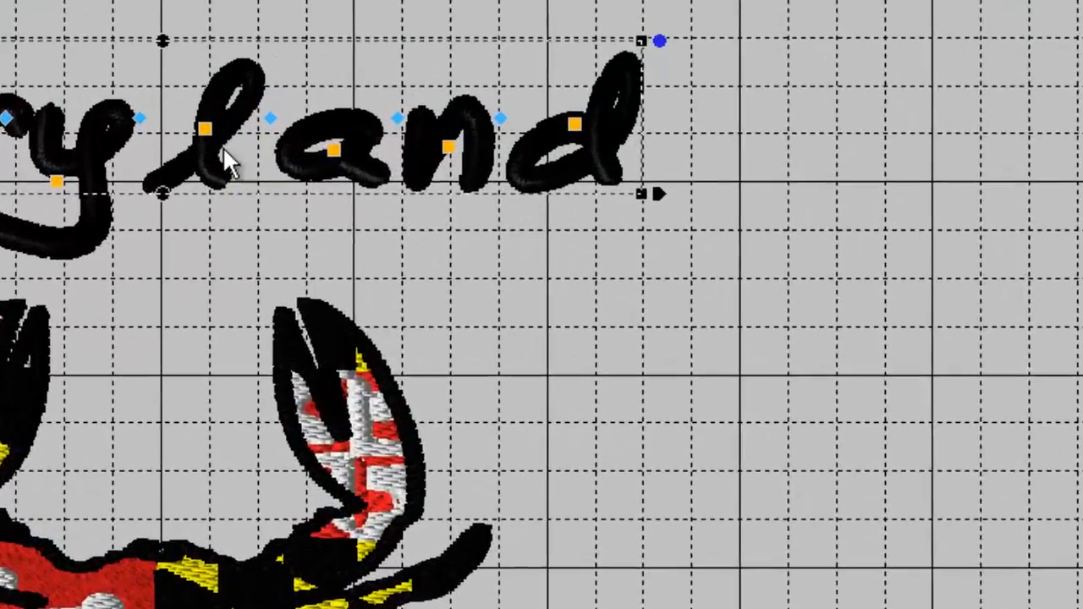
pyautogui.rightClick(476, 280)
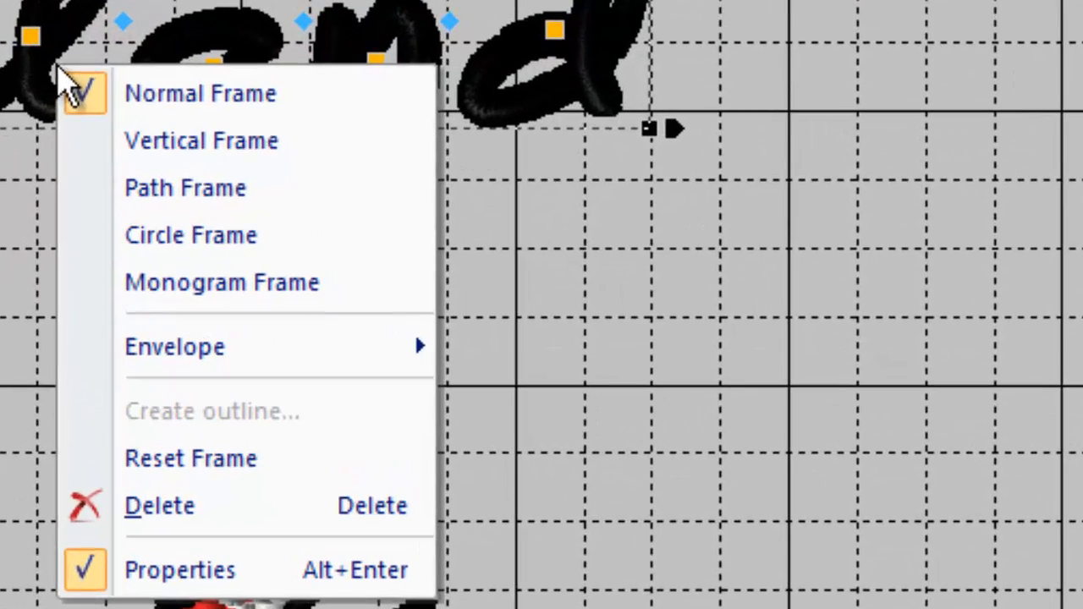
pyautogui.click(244, 247)
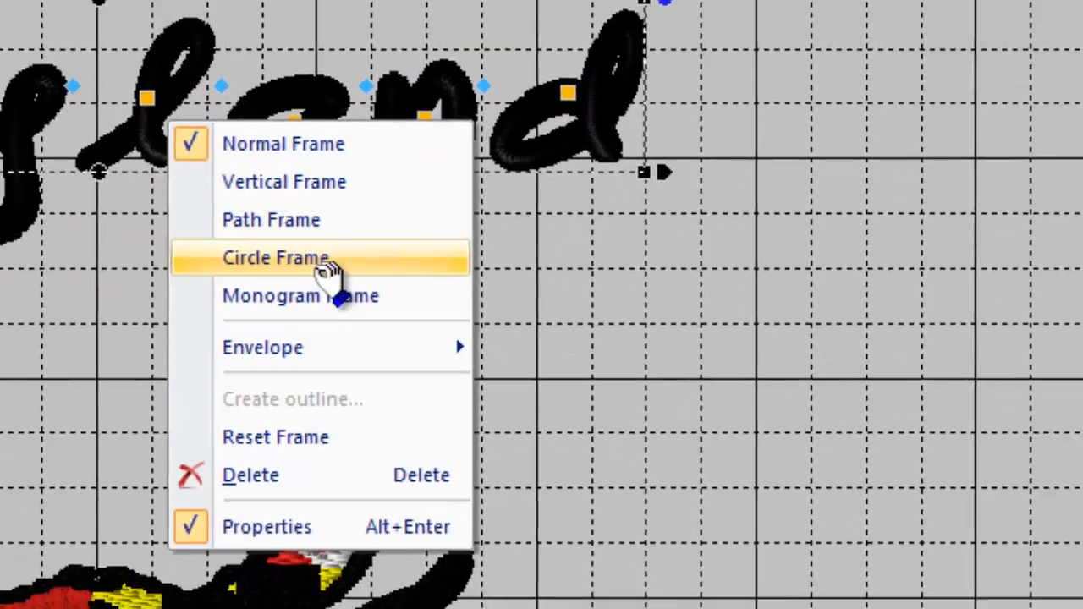
pyautogui.click(326, 261)
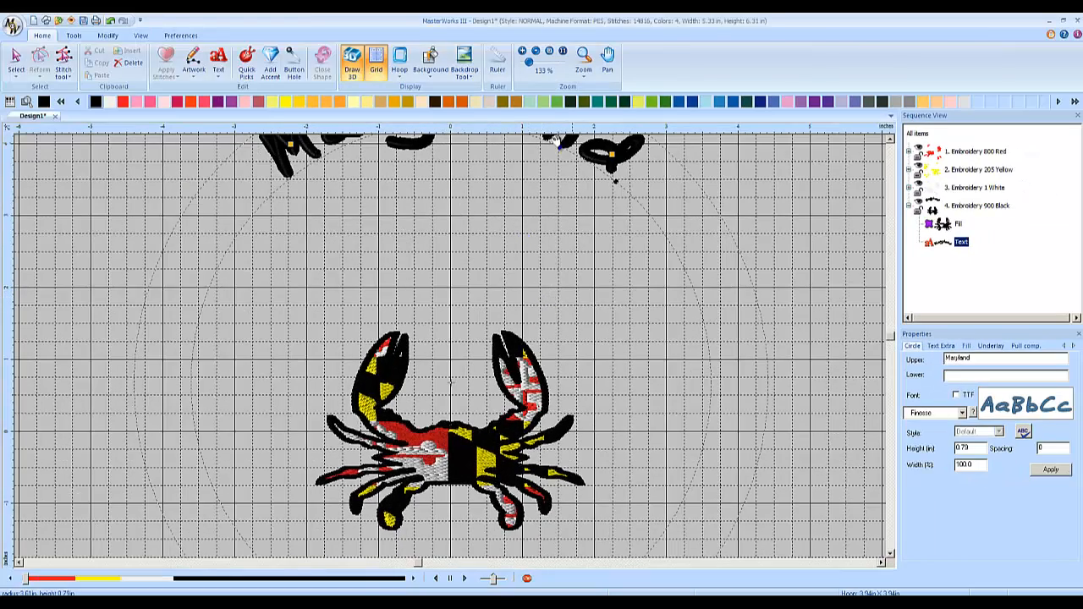
pyautogui.click(583, 69)
pyautogui.click(598, 114)
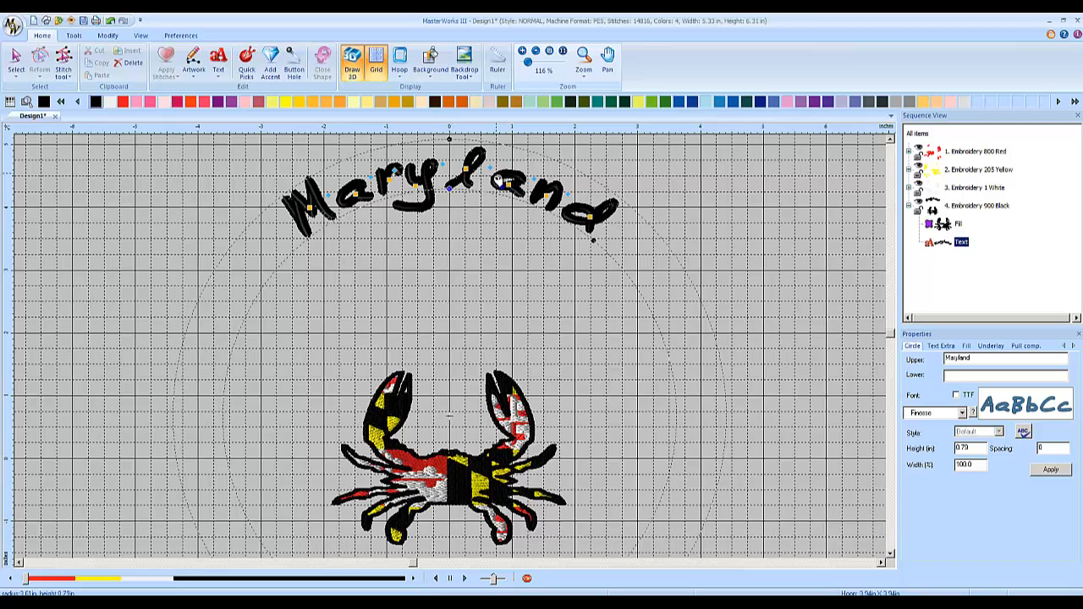
# - Shrink the Maryland text circle to a radius of about 2.53 in and move it down so the arc sits just above the claws
pyautogui.moveTo(504, 182)
pyautogui.mouseDown()
pyautogui.moveTo(515, 309)
pyautogui.moveTo(522, 170)
pyautogui.moveTo(518, 185)
pyautogui.mouseUp()
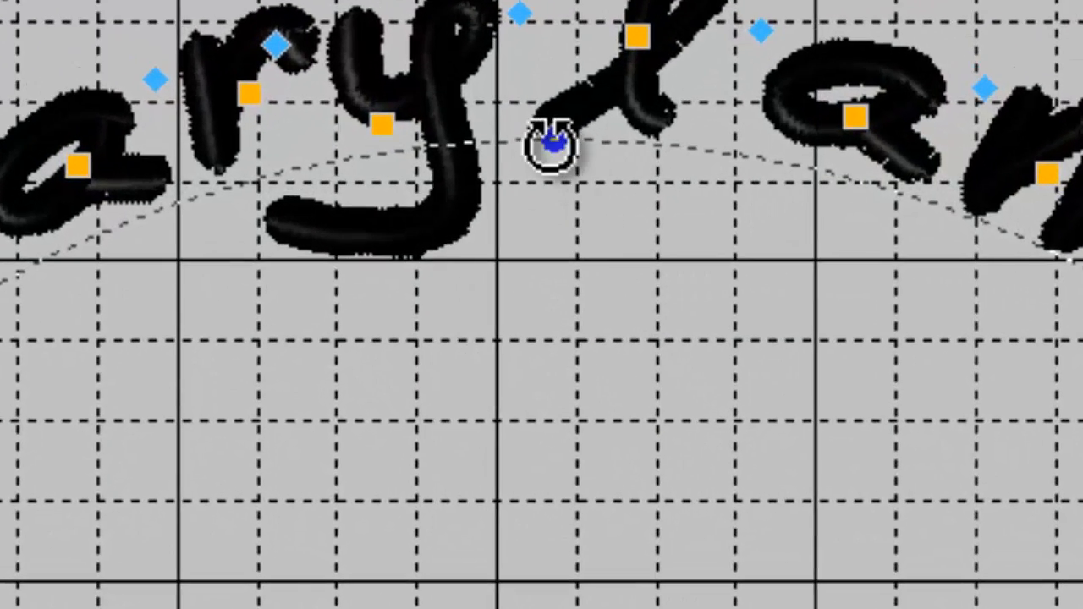
pyautogui.moveTo(552, 144); pyautogui.dragTo(522, 492)
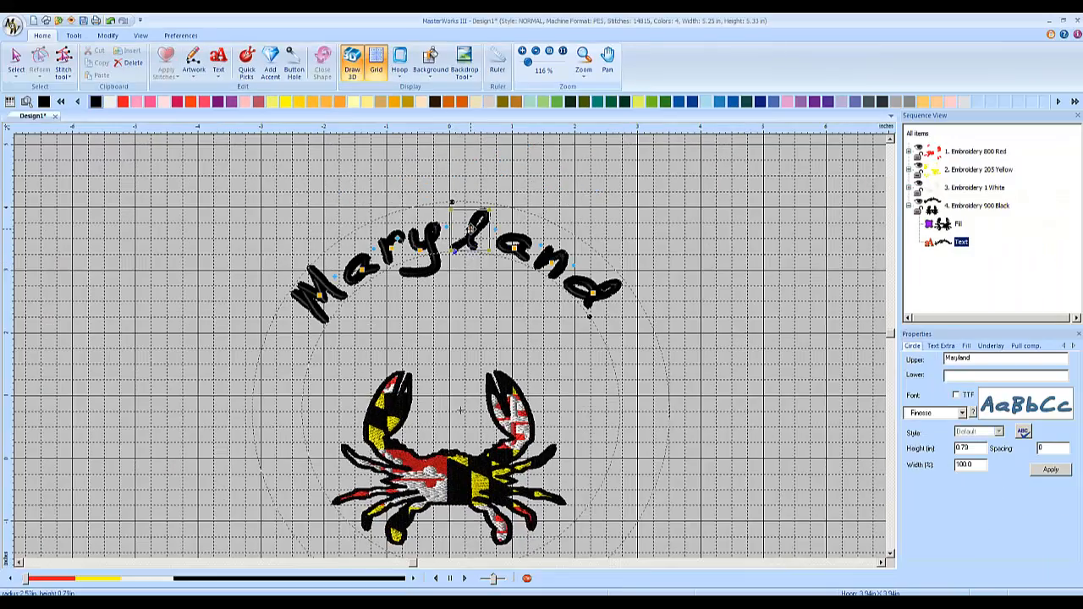
pyautogui.moveTo(470, 229); pyautogui.dragTo(499, 328)
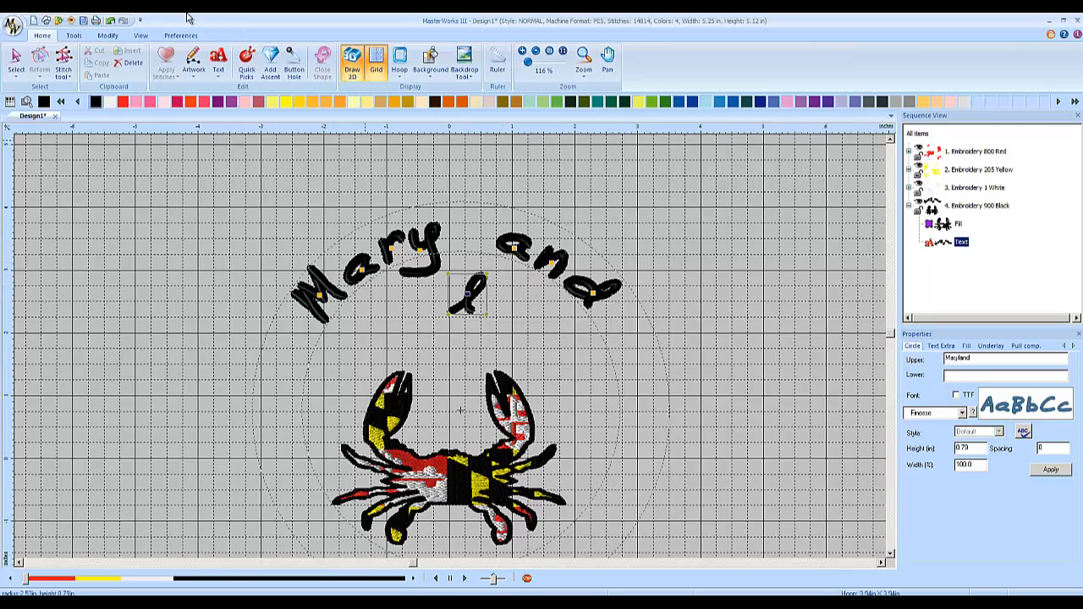
pyautogui.click(109, 21)
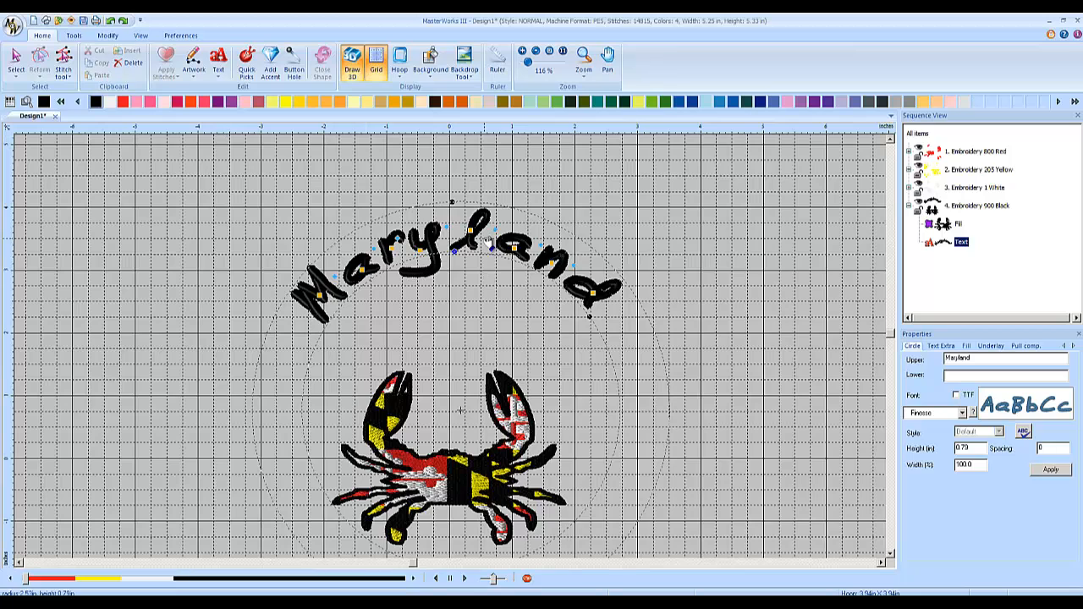
pyautogui.moveTo(488, 243); pyautogui.dragTo(492, 307)
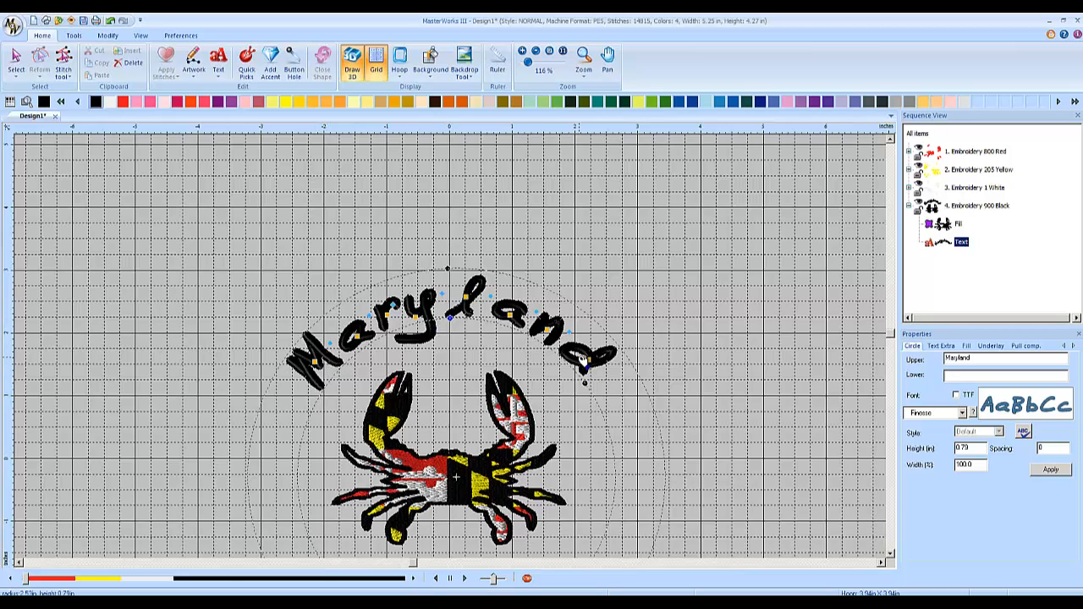
# - Add "Has Crabs" as the lower text of the circle and apply it
pyautogui.click(957, 377)
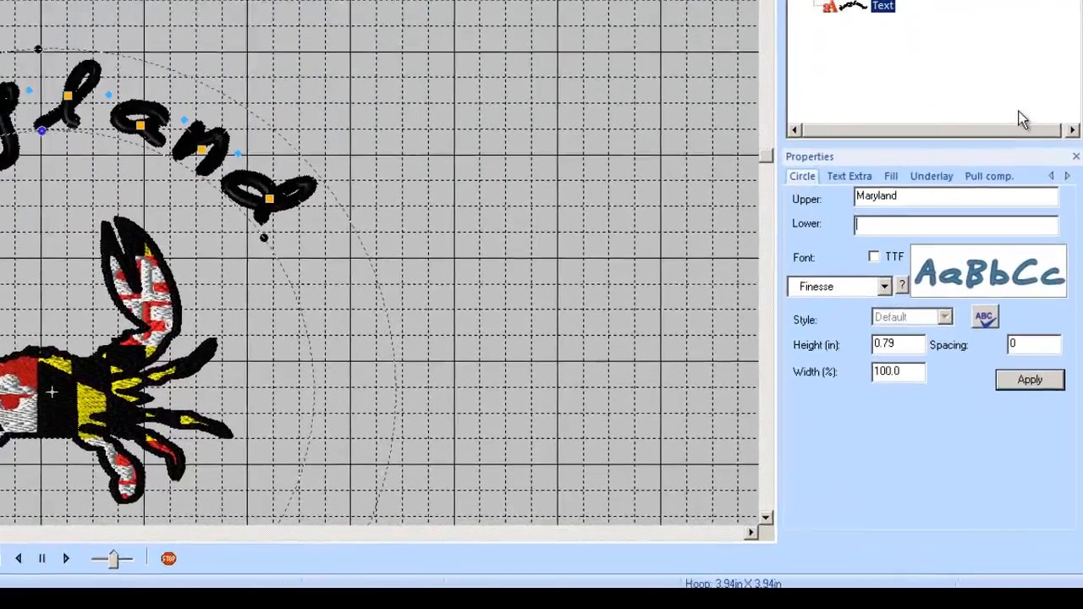
pyautogui.write('Has Crabs')
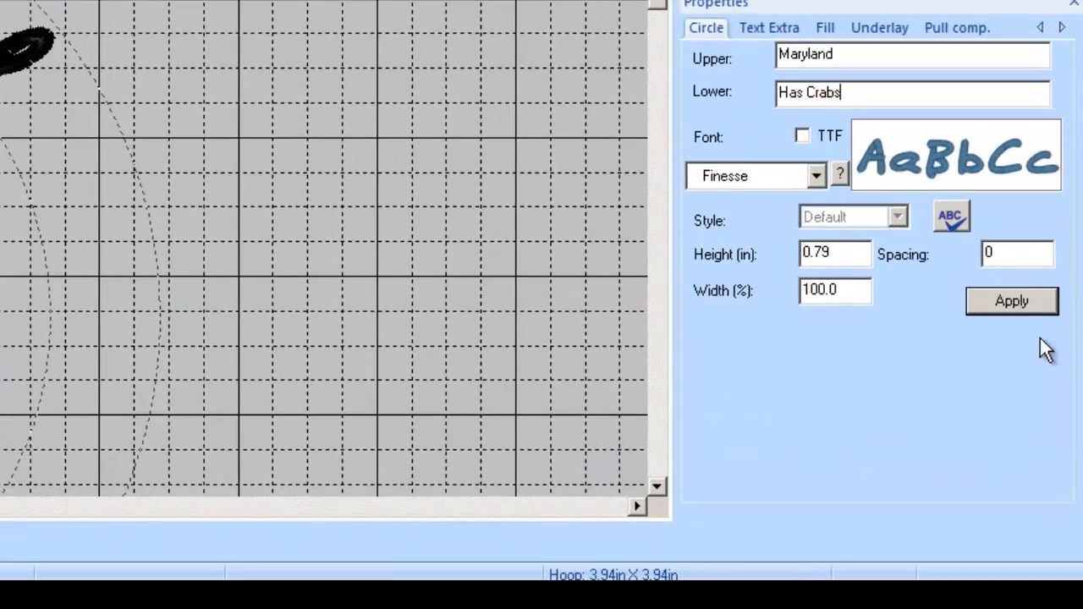
pyautogui.click(1011, 301)
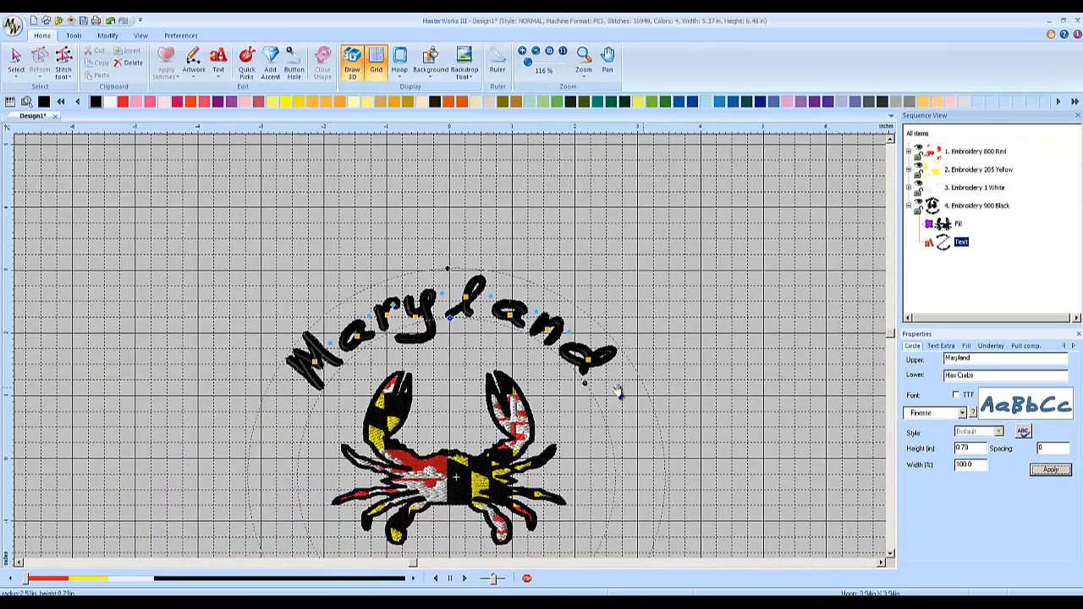
# - Tighten the text circle around the crab to a radius of about 2.15 in, centered on the design, and deselect the lettering
pyautogui.click(891, 555)
pyautogui.click(891, 555)
pyautogui.click(891, 556)
pyautogui.moveTo(466, 183)
pyautogui.mouseDown()
pyautogui.moveTo(466, 165)
pyautogui.moveTo(450, 180)
pyautogui.moveTo(468, 222)
pyautogui.moveTo(463, 179)
pyautogui.mouseUp()
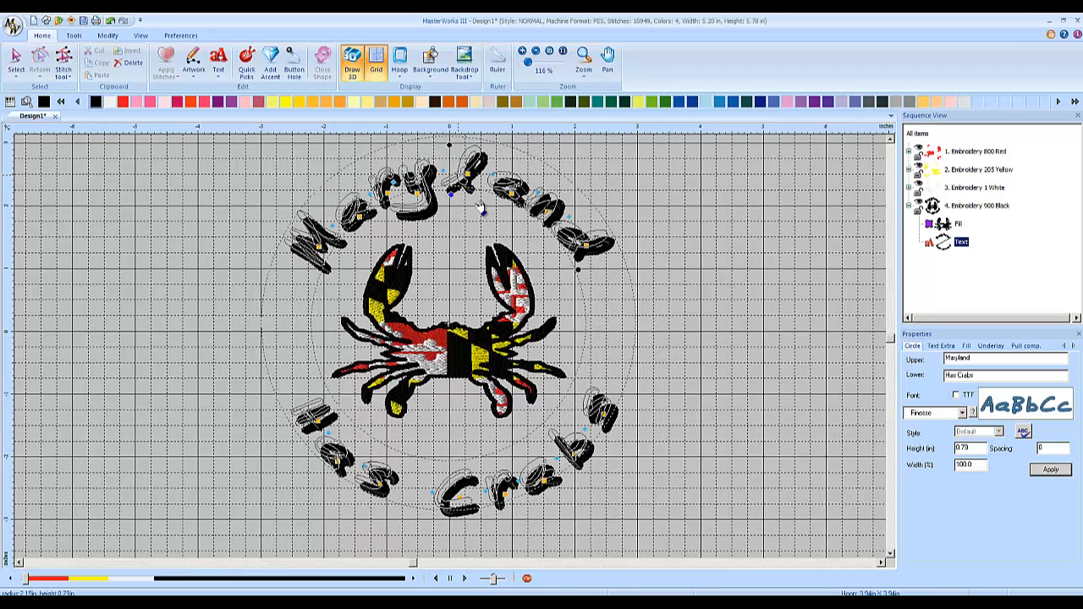
pyautogui.click(15, 60)
pyautogui.click(189, 309)
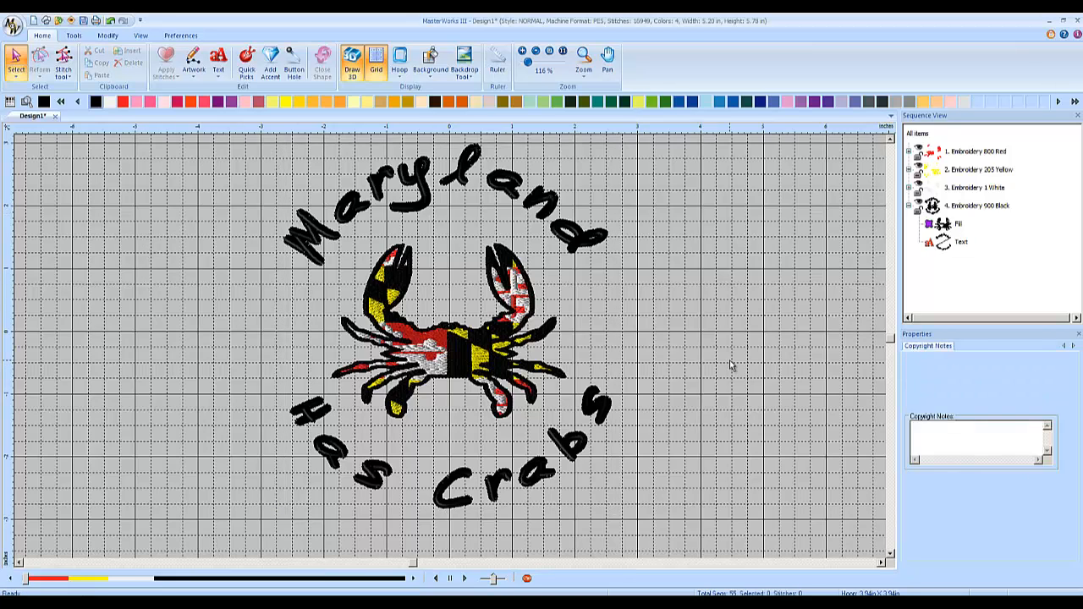